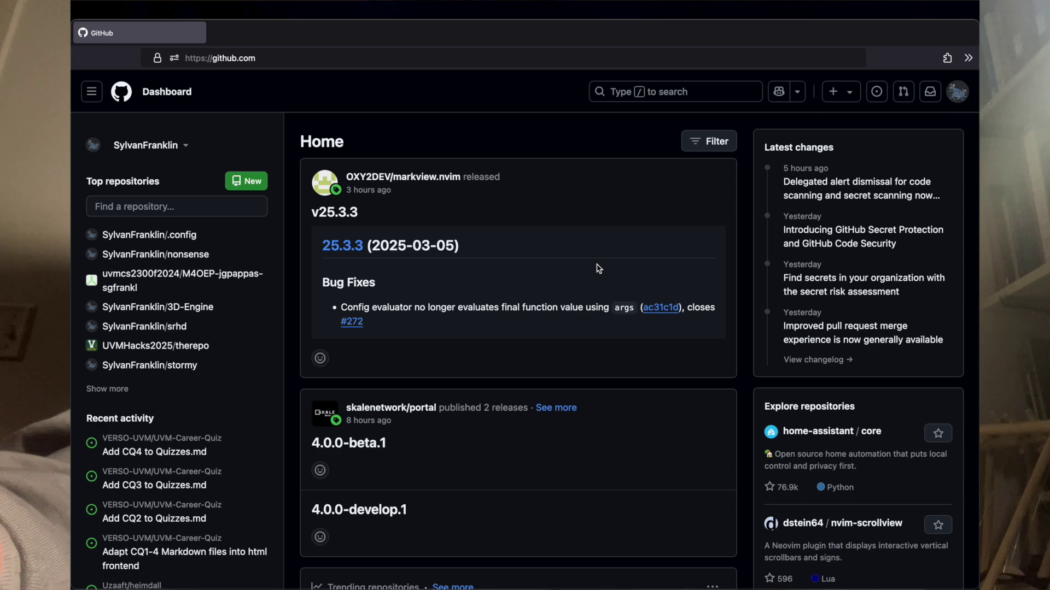
Step: Open a new empty tab beside the GitHub tab
{"action": "key", "text": "super+t"}
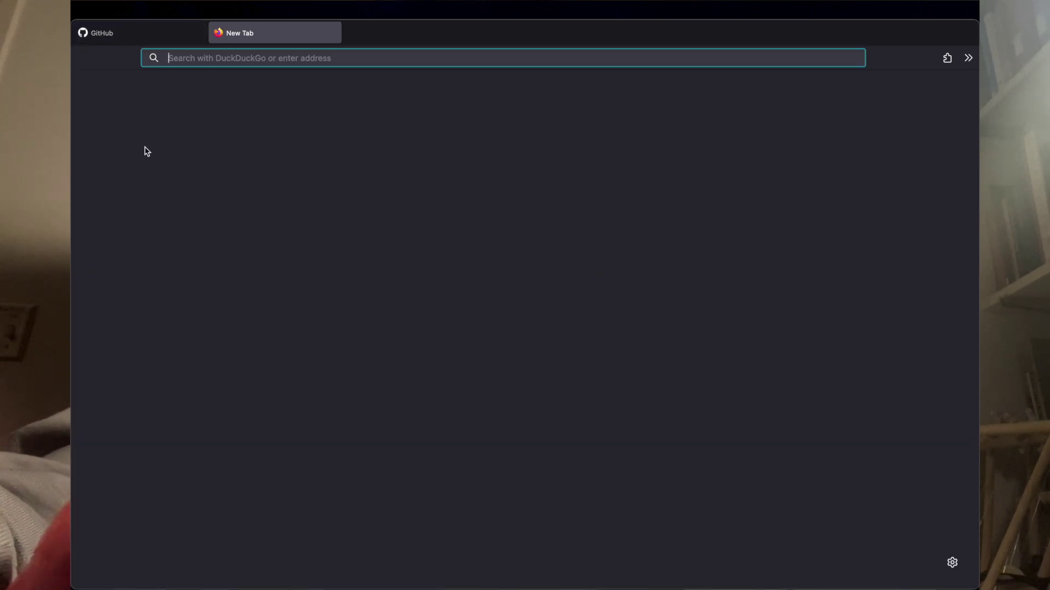
{"action": "mouse_move", "coordinate": [217, 4]}
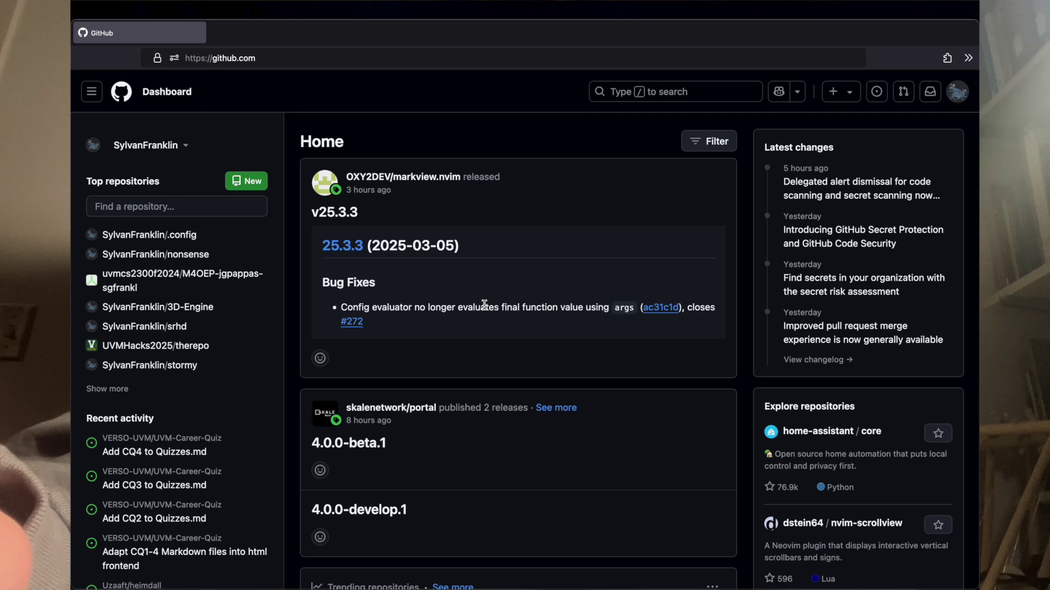
{"action": "key", "text": "ctrl+t"}
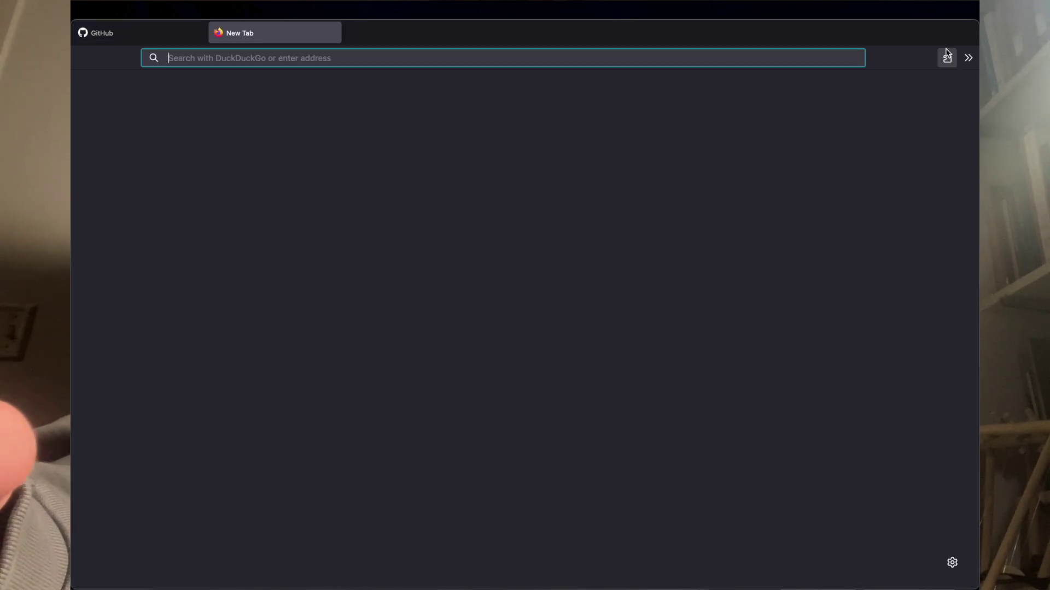
Step: Show the Dark Reader controls from the extensions list, then reopen the extensions list
{"action": "left_click", "coordinate": [947, 58]}
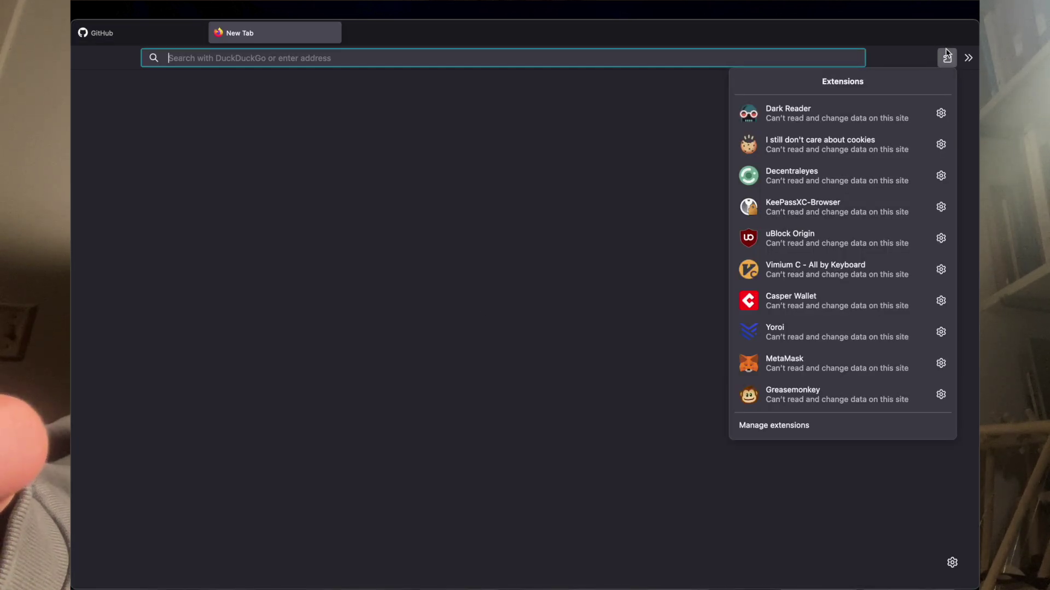
{"action": "left_click", "coordinate": [831, 110]}
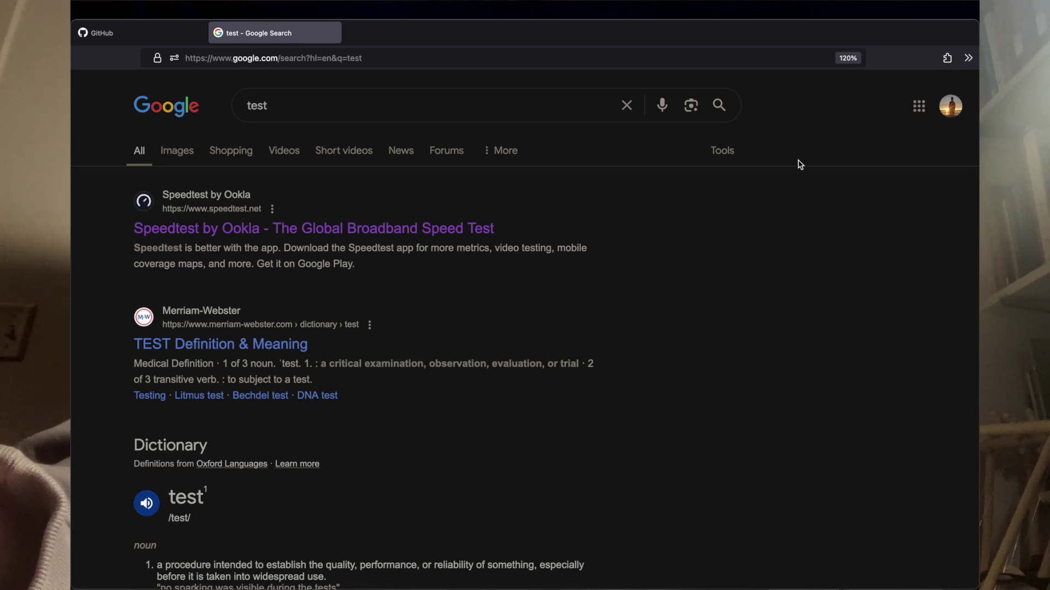
{"action": "left_click", "coordinate": [947, 58]}
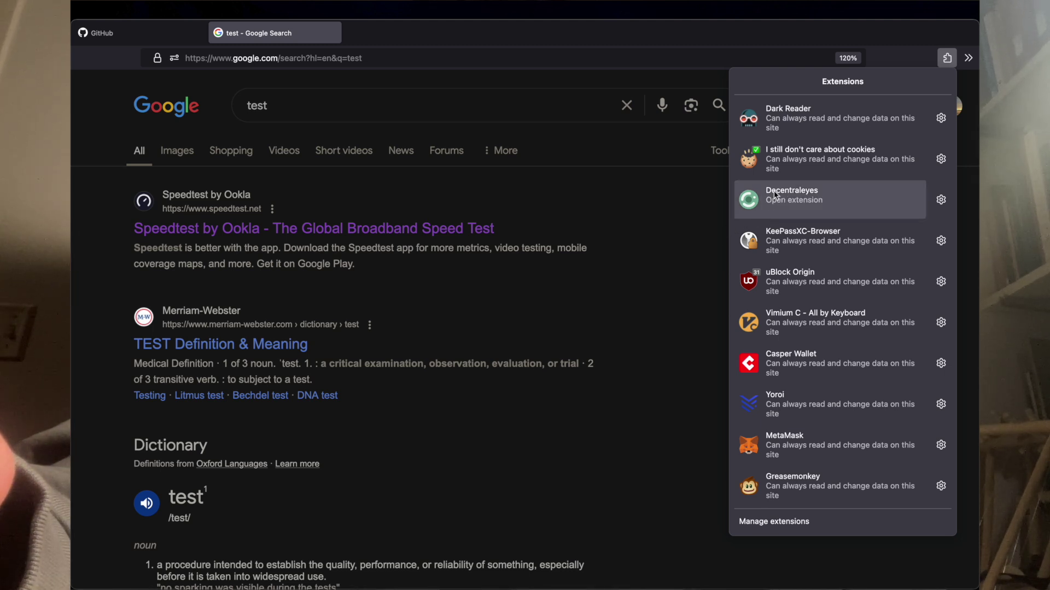
{"action": "left_click", "coordinate": [796, 206]}
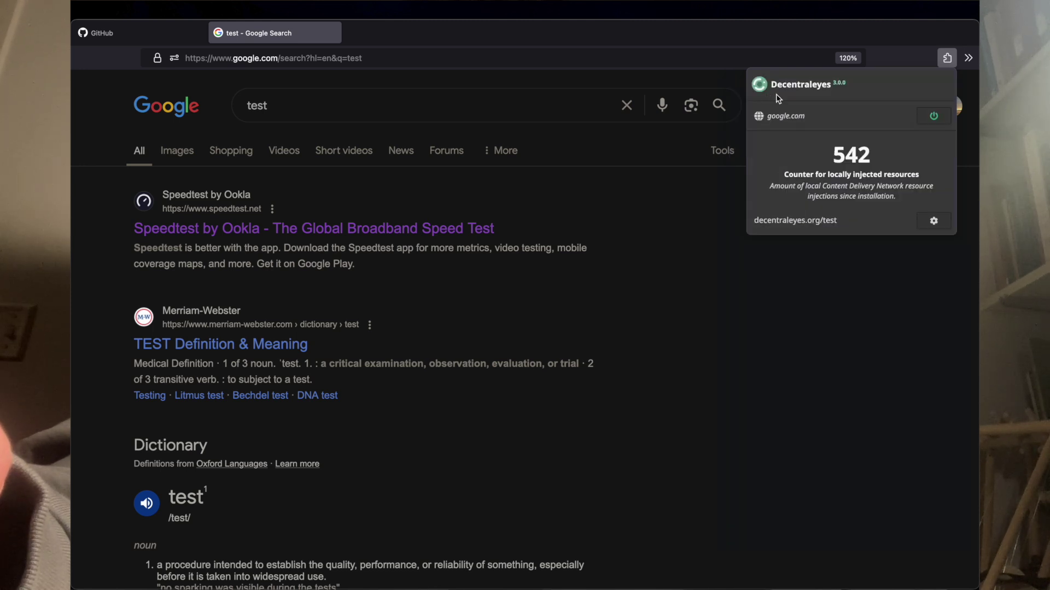
{"action": "left_click", "coordinate": [695, 205]}
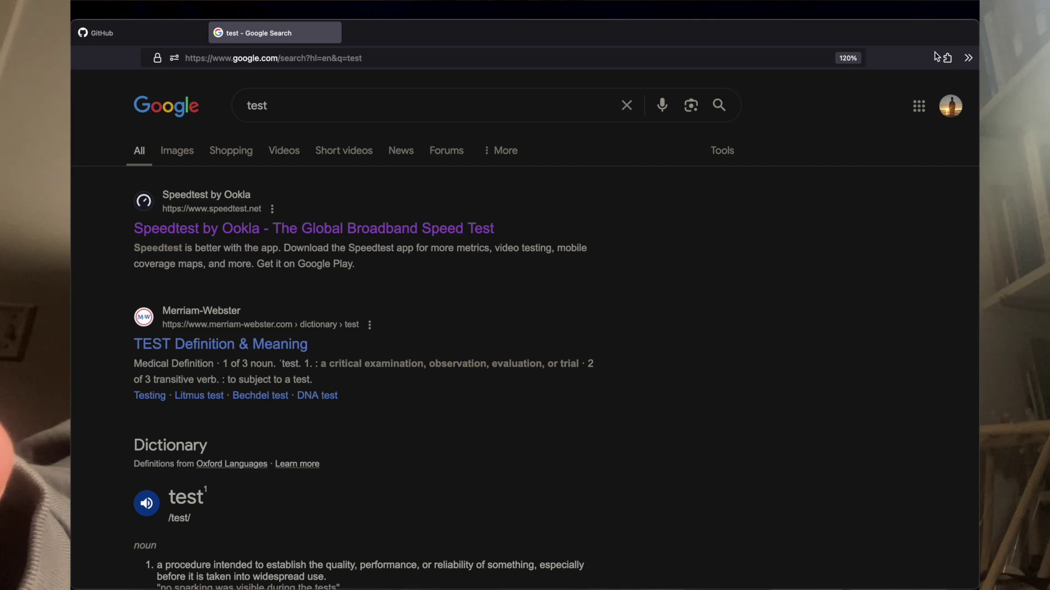
{"action": "left_click", "coordinate": [946, 57]}
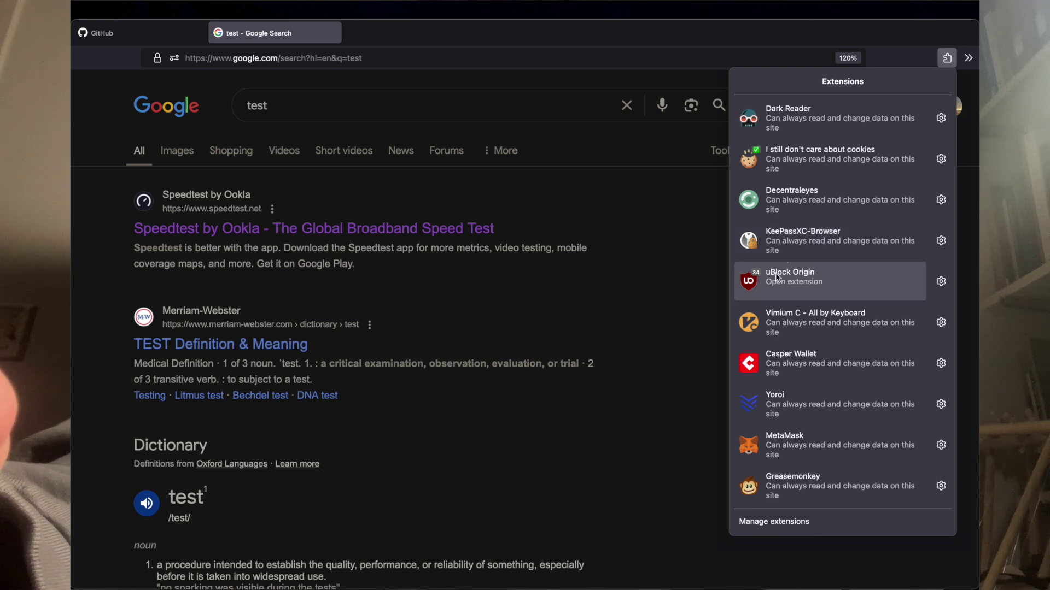
{"action": "left_click", "coordinate": [549, 265]}
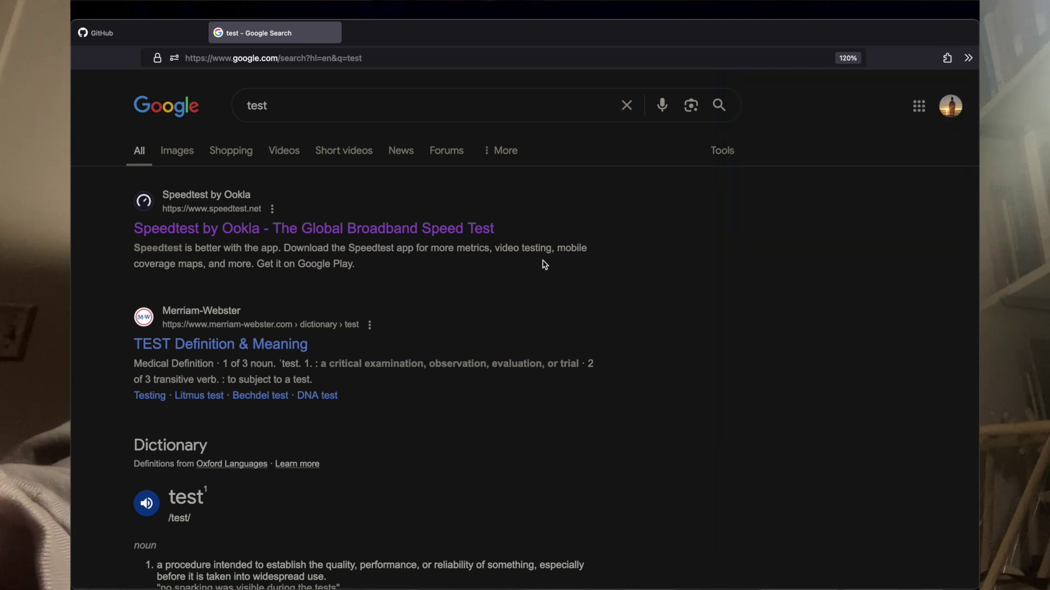
Step: Return to GitHub, glance at the account panel, and go to the GitHub login page via '/log'
{"action": "key", "text": "ctrl+shift+Tab"}
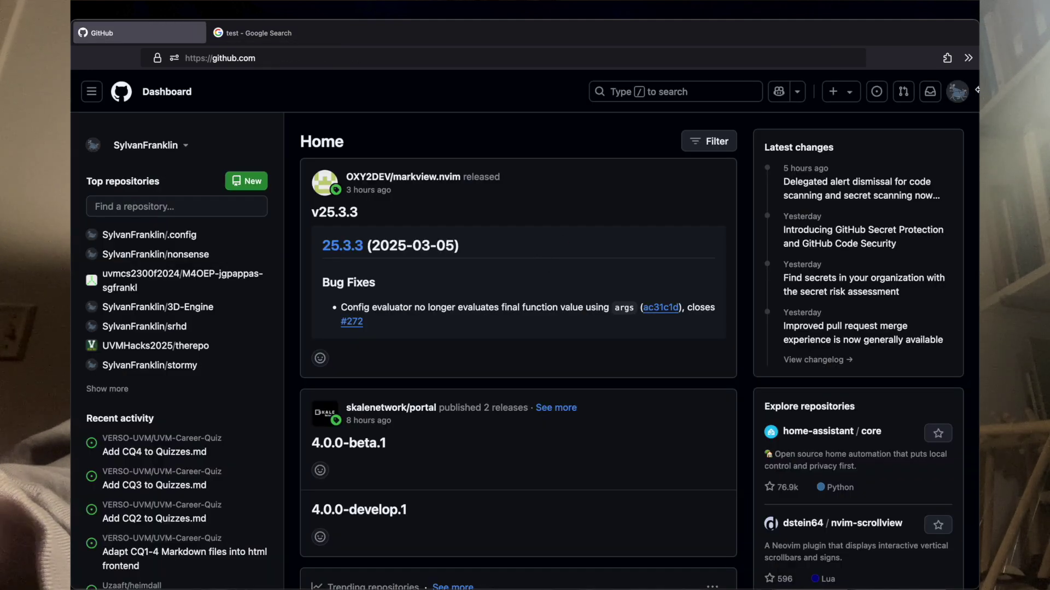
{"action": "left_click", "coordinate": [957, 91]}
{"action": "left_click", "coordinate": [694, 149]}
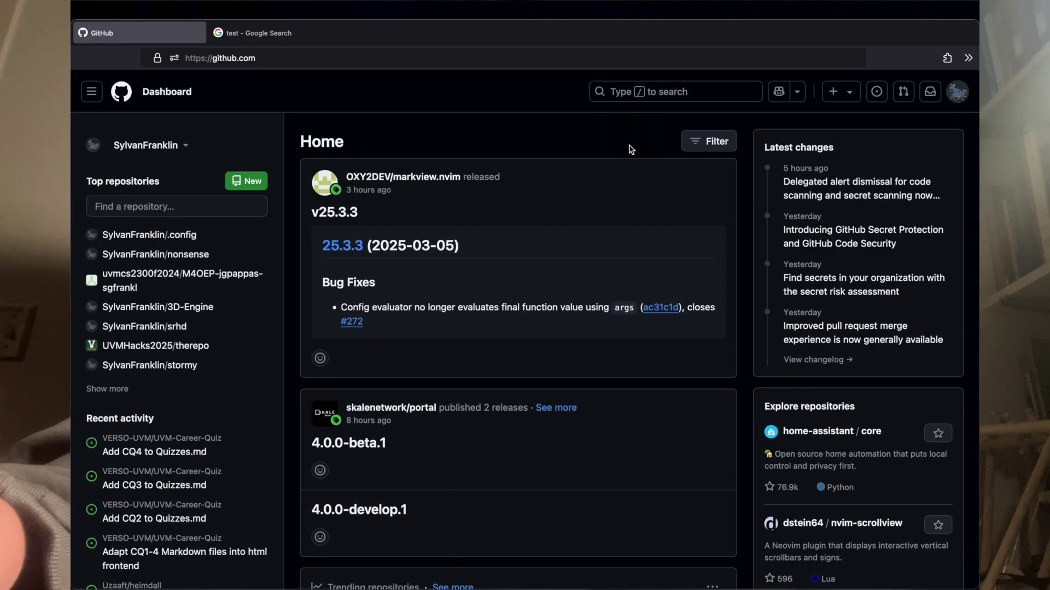
{"action": "key", "text": "ctrl+l"}
{"action": "key", "text": "Escape"}
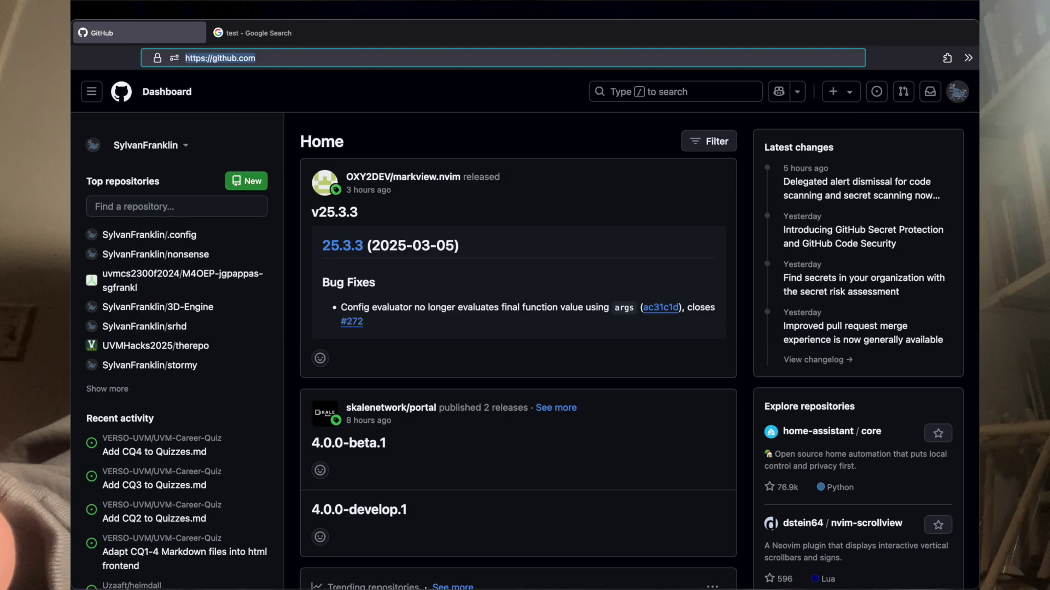
{"action": "key", "text": "Right"}
{"action": "type", "text": "/log"}
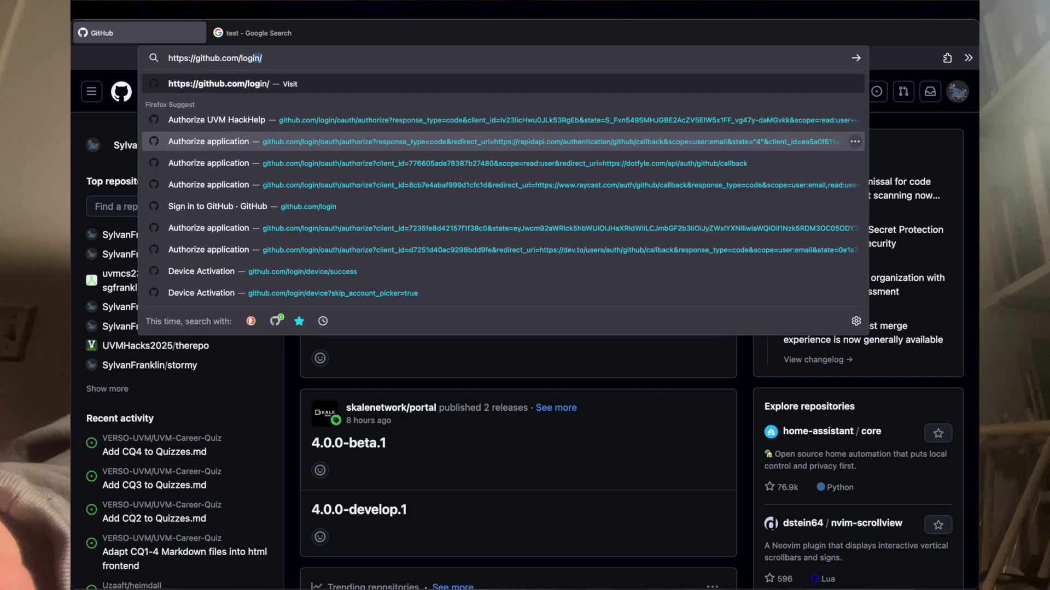
{"action": "key", "text": "Return"}
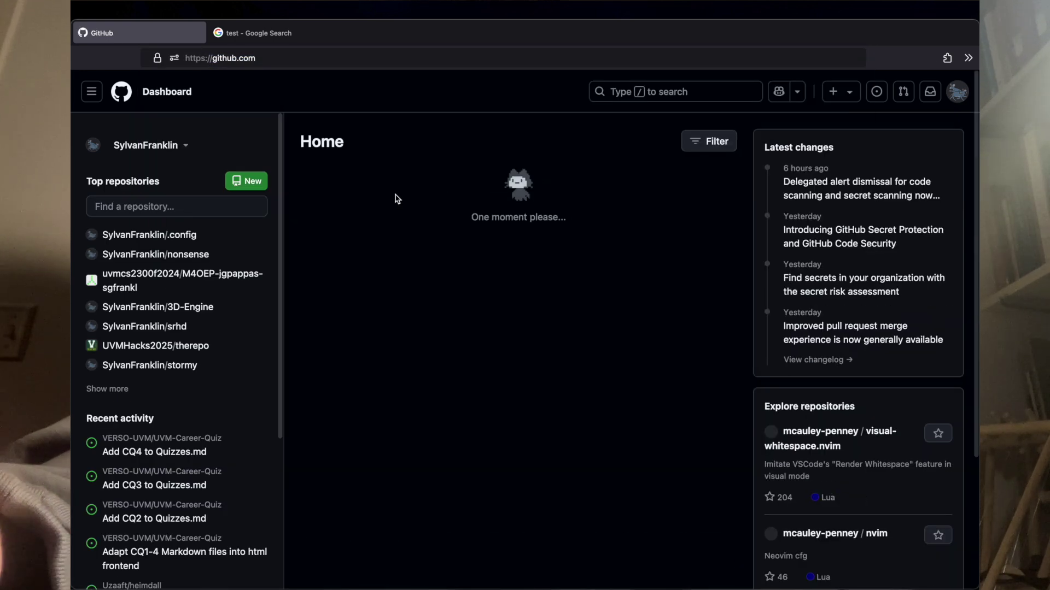
Step: Load yahoo.com in a new tab and reach its sign-in page, then close that tab and show the extensions list
{"action": "key", "text": "ctrl+t"}
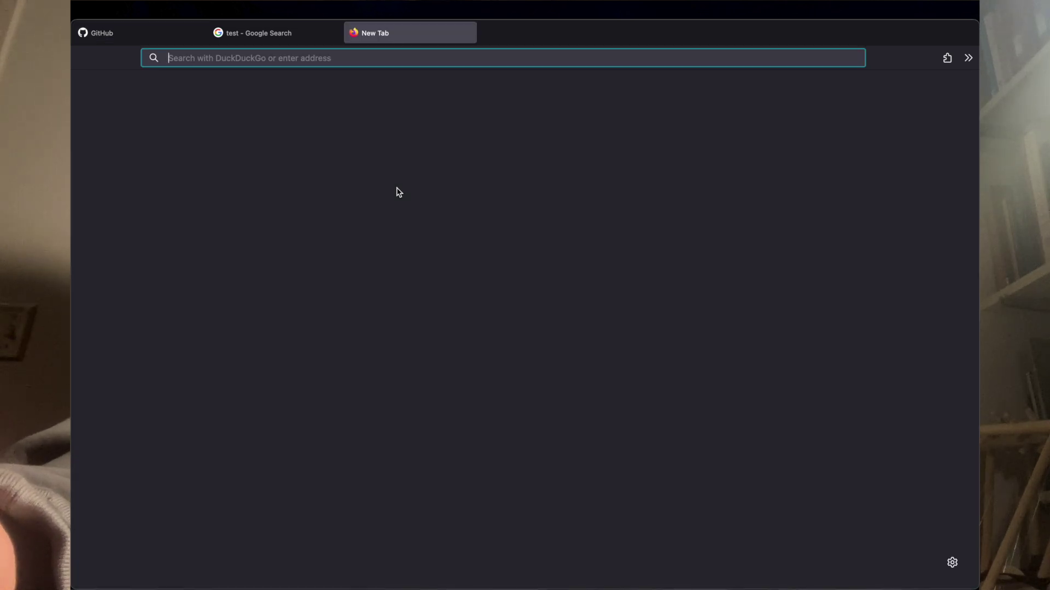
{"action": "type", "text": "yahoo.com"}
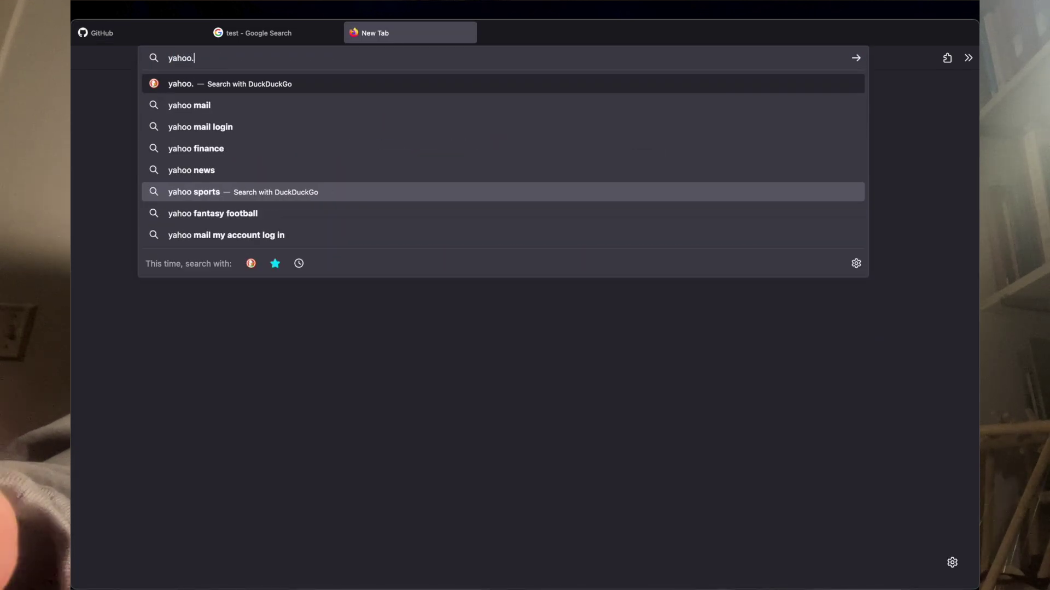
{"action": "key", "text": "Return"}
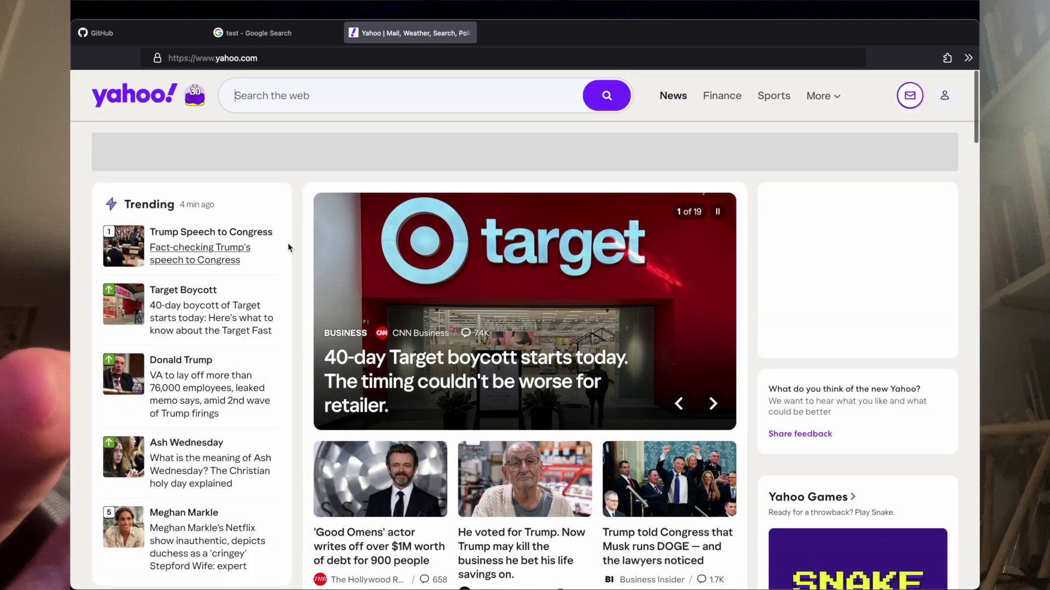
{"action": "left_click", "coordinate": [326, 97]}
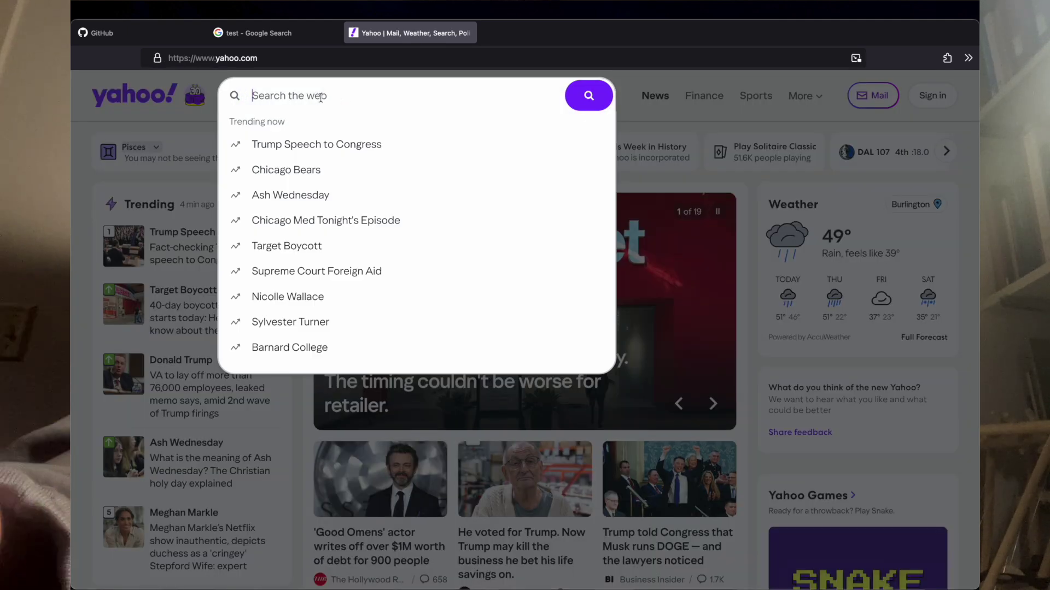
{"action": "left_click", "coordinate": [806, 109]}
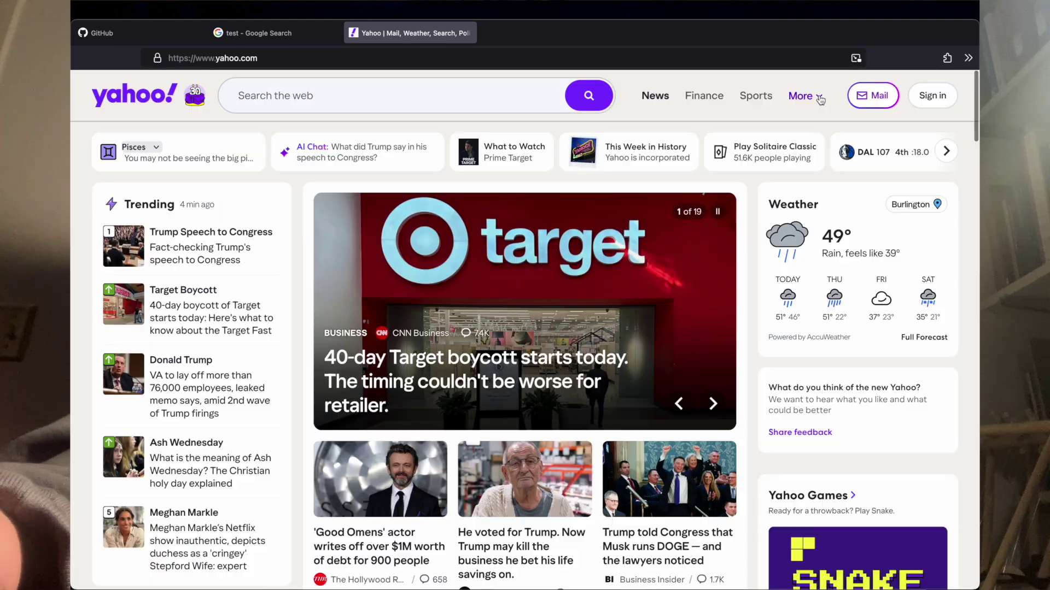
{"action": "left_click", "coordinate": [932, 95]}
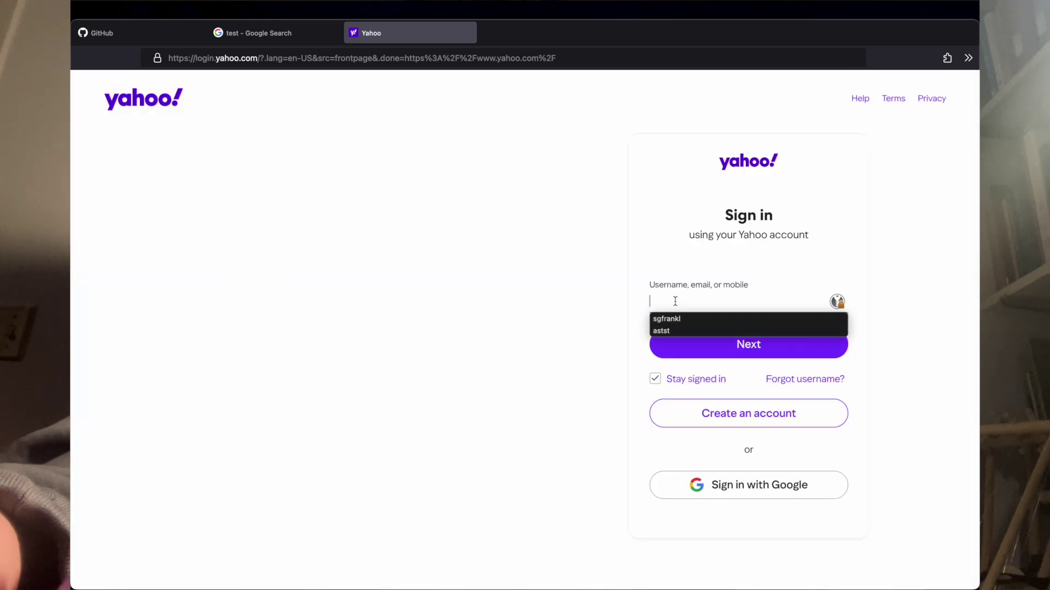
{"action": "left_click", "coordinate": [607, 301]}
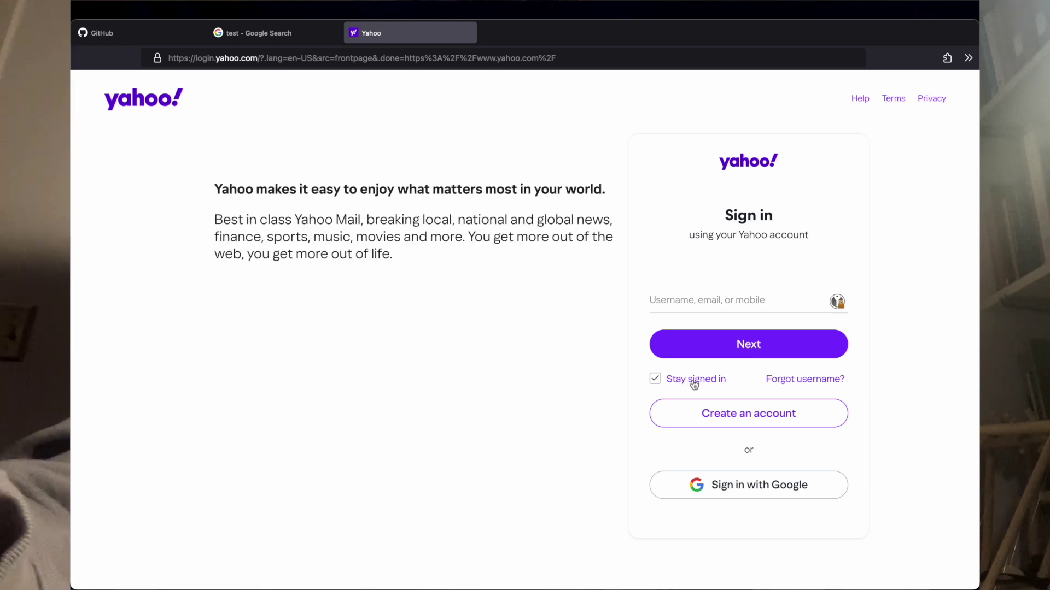
{"action": "key", "text": "super+w"}
{"action": "left_click", "coordinate": [947, 57]}
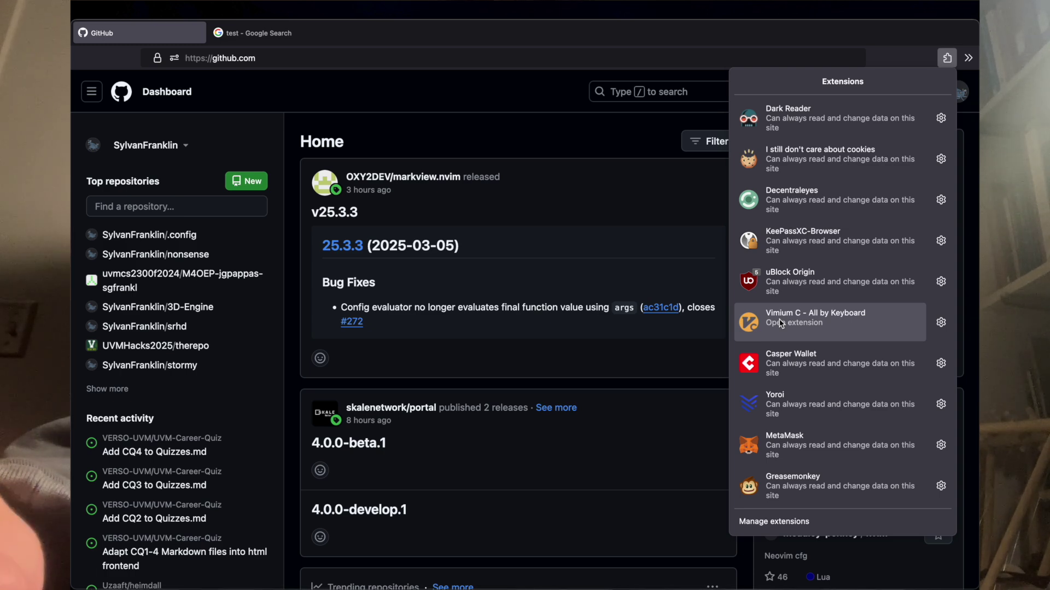
Step: View the Vimium C popup for this site, then dismiss it by clicking the GitHub page
{"action": "left_click", "coordinate": [781, 323]}
{"action": "left_click", "coordinate": [647, 249]}
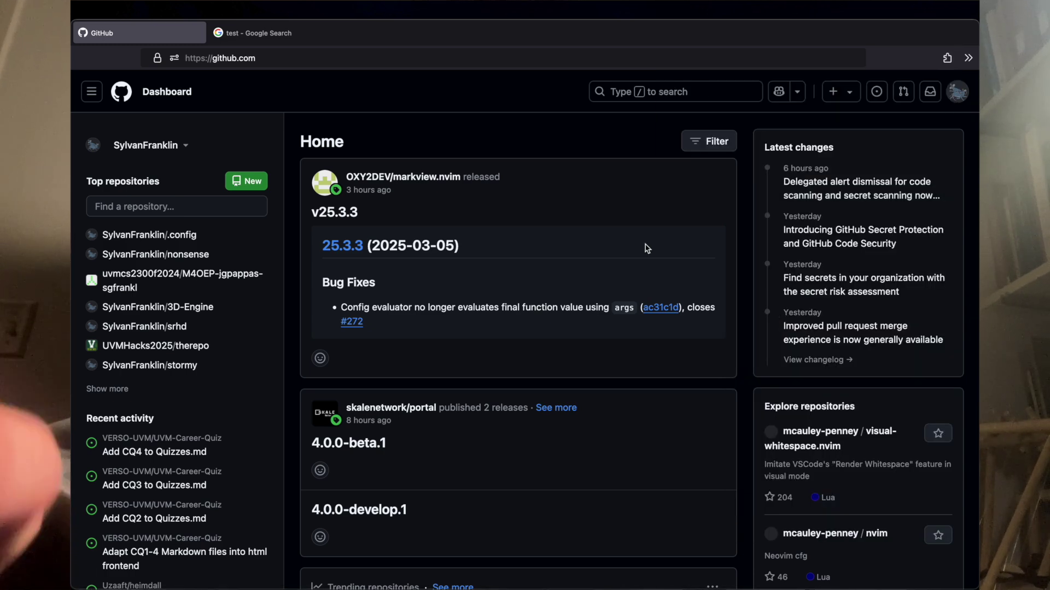
Step: Close the GitHub tab with x, then open Google Images for 'test' via f-hints and go back
{"action": "key", "text": "x"}
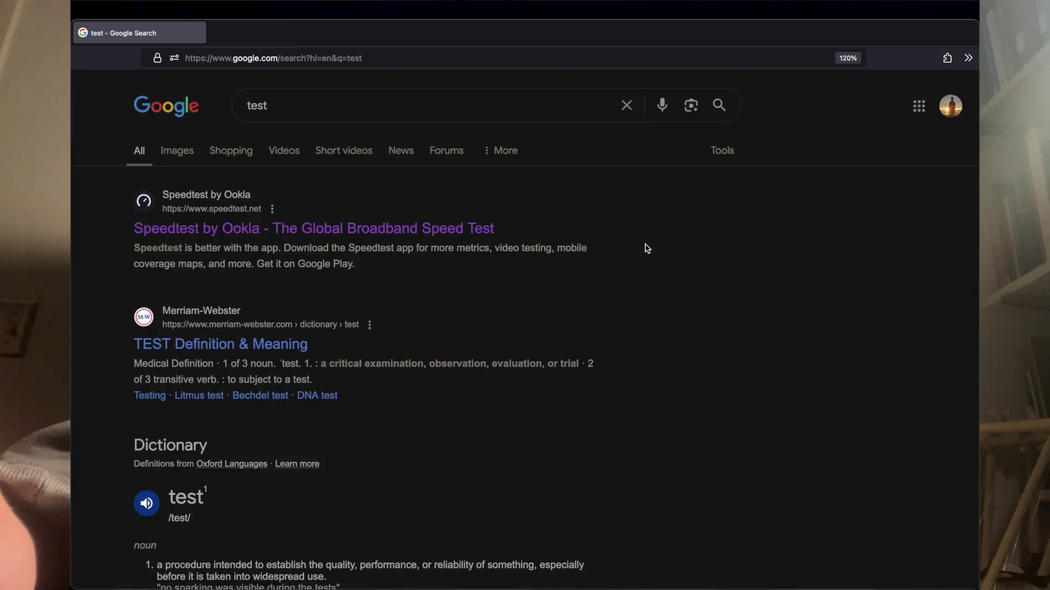
{"action": "key", "text": "f"}
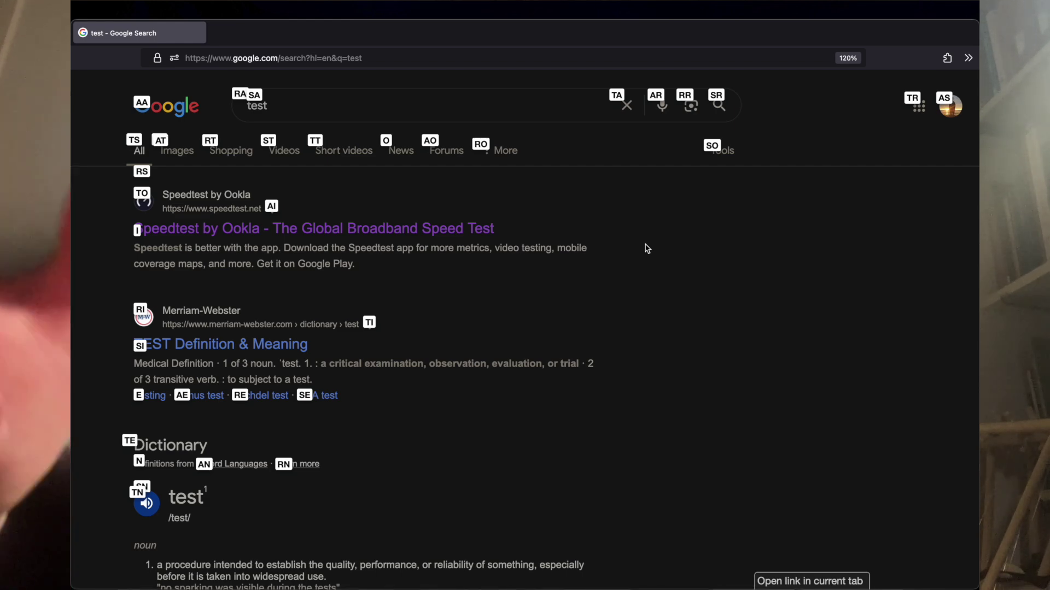
{"action": "key", "text": "a"}
{"action": "key", "text": "t"}
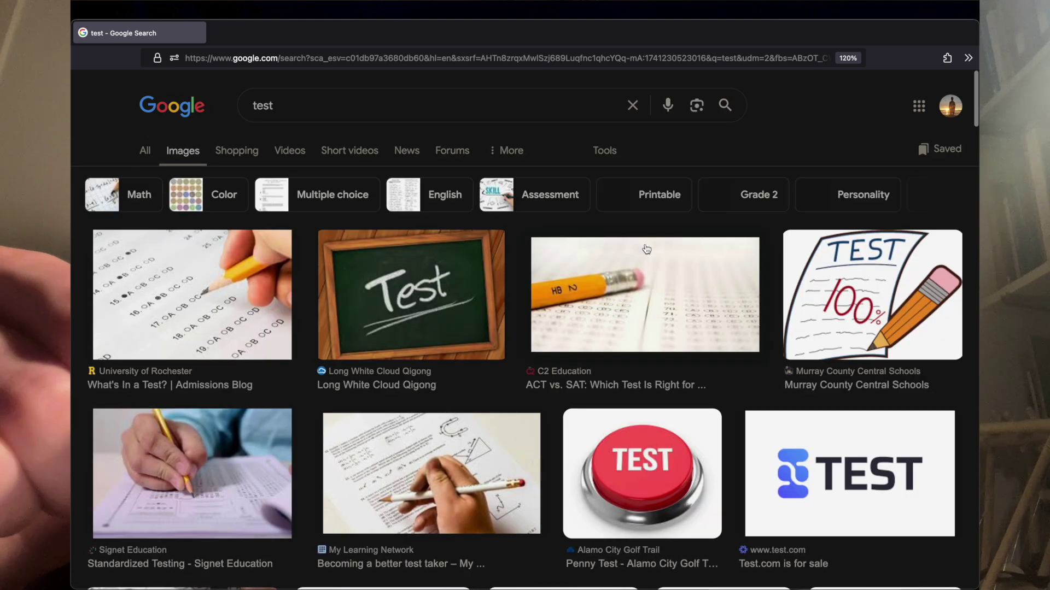
{"action": "key", "text": "shift+h"}
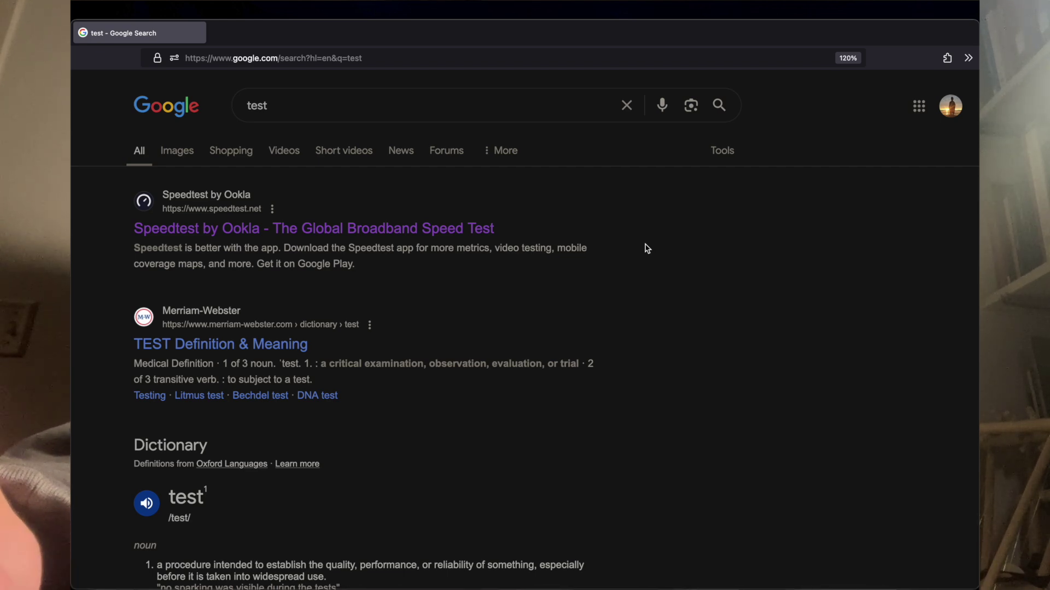
Step: Scroll the results, focus the Google search box with '/', erase its text and leave it
{"action": "scroll", "coordinate": [647, 249], "scroll_direction": "down", "scroll_amount": 7}
{"action": "scroll", "coordinate": [646, 249], "scroll_direction": "down", "scroll_amount": 6}
{"action": "scroll", "coordinate": [647, 248], "scroll_direction": "up", "scroll_amount": 7}
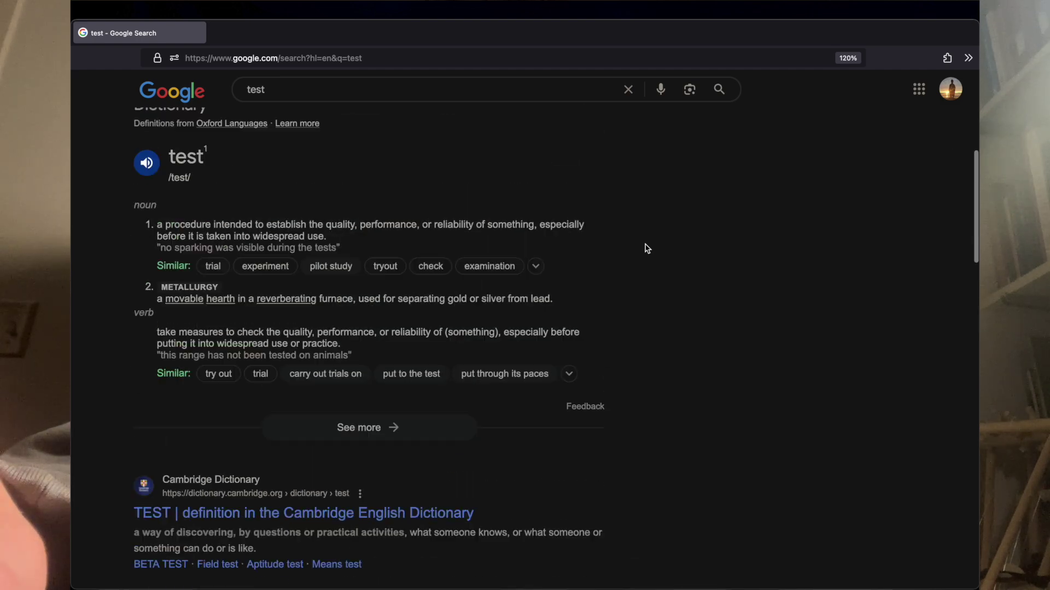
{"action": "scroll", "coordinate": [646, 249], "scroll_direction": "down", "scroll_amount": 15}
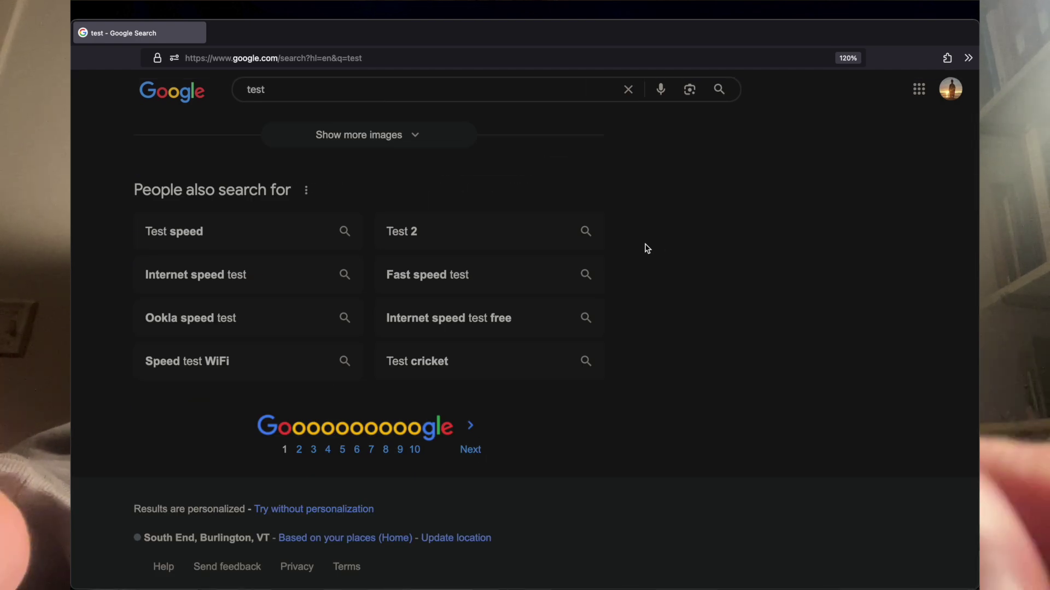
{"action": "scroll", "coordinate": [647, 249], "scroll_direction": "up", "scroll_amount": 20}
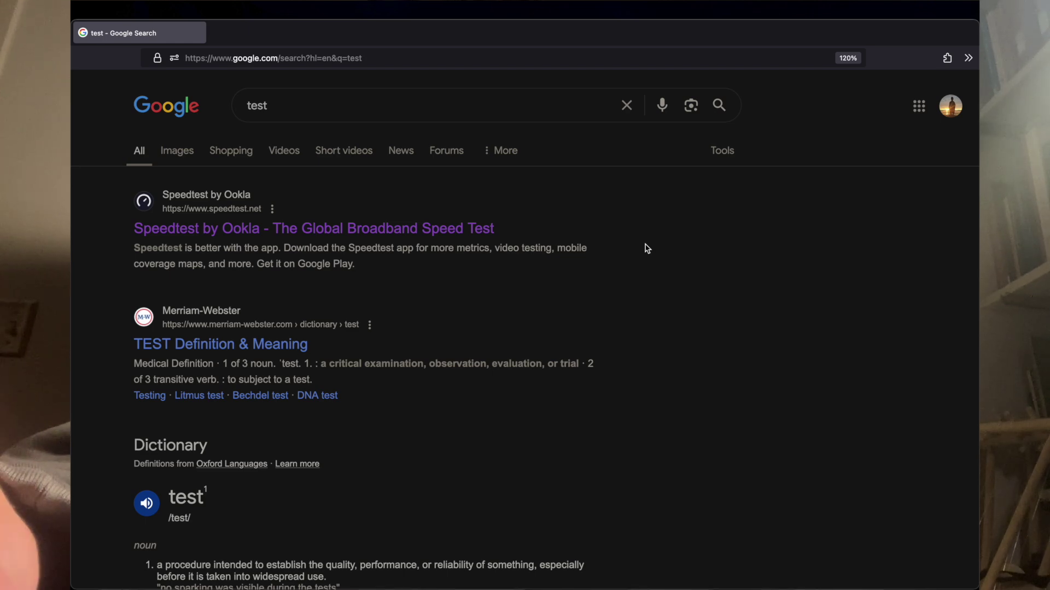
{"action": "key", "text": "slash"}
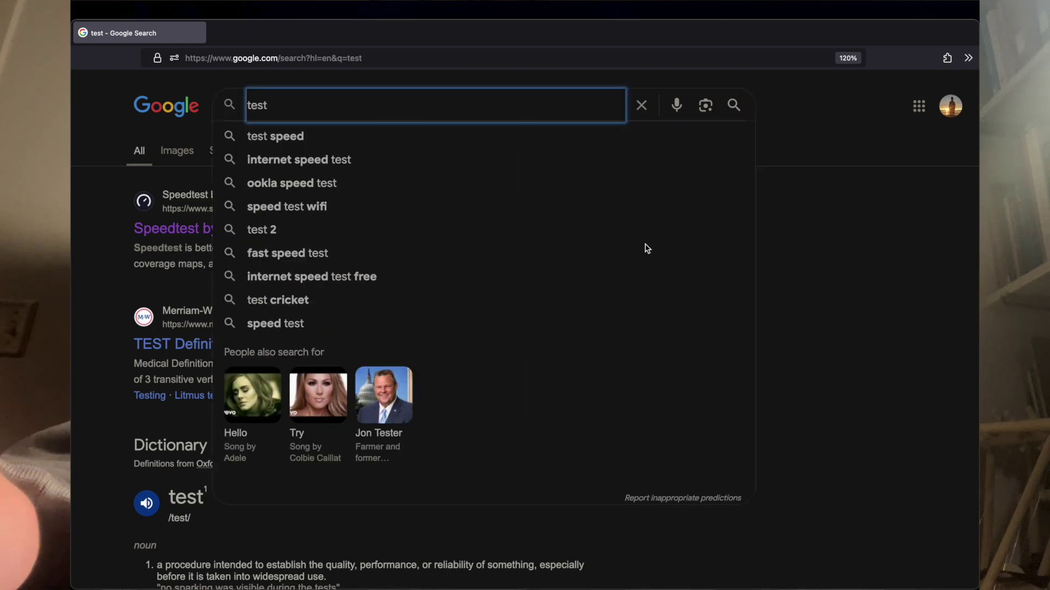
{"action": "key", "text": "BackSpace"}
{"action": "key", "text": "BackSpace"}
{"action": "key", "text": "BackSpace"}
{"action": "key", "text": "BackSpace"}
{"action": "key", "text": "Escape"}
{"action": "scroll", "coordinate": [647, 248], "scroll_direction": "down", "scroll_amount": 5}
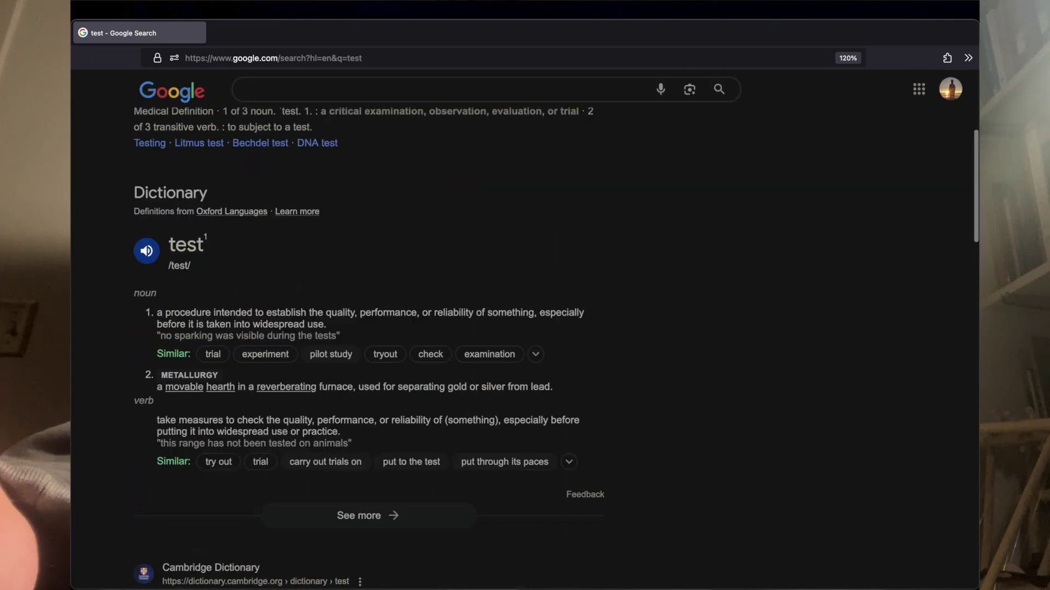
{"action": "scroll", "coordinate": [556, 345], "scroll_direction": "down", "scroll_amount": 10}
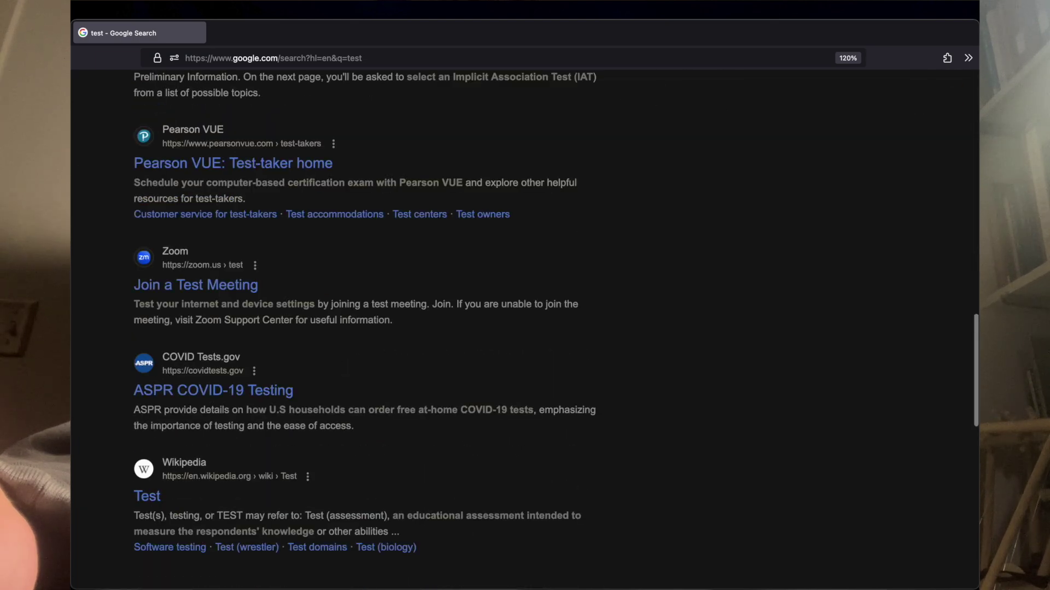
Step: Open a new tab, return to the top of the results, and start an in-page search
{"action": "key", "text": "super+t"}
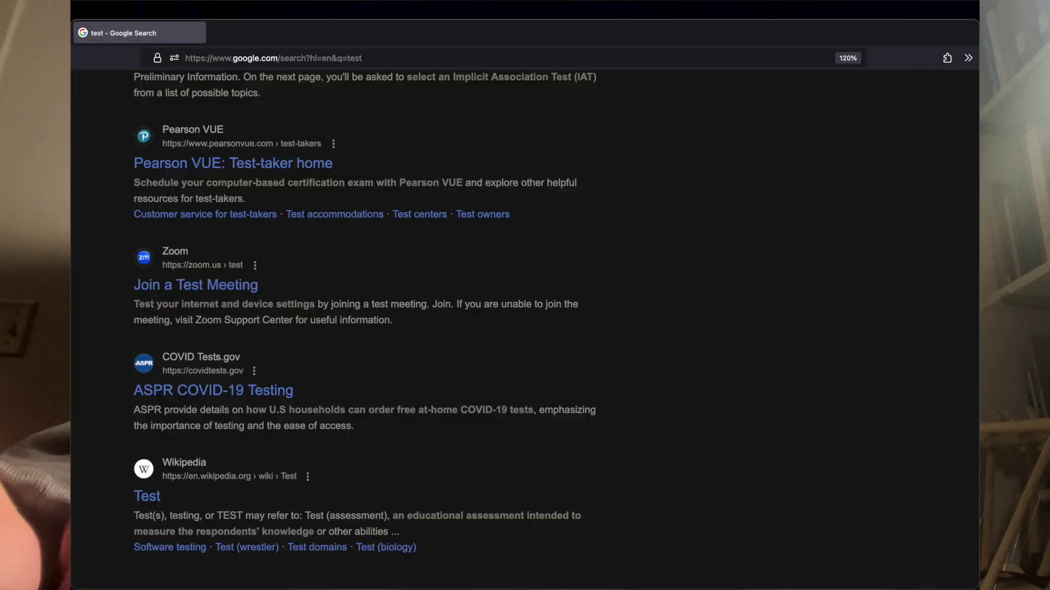
{"action": "scroll", "coordinate": [525, 328], "scroll_direction": "up", "scroll_amount": 15}
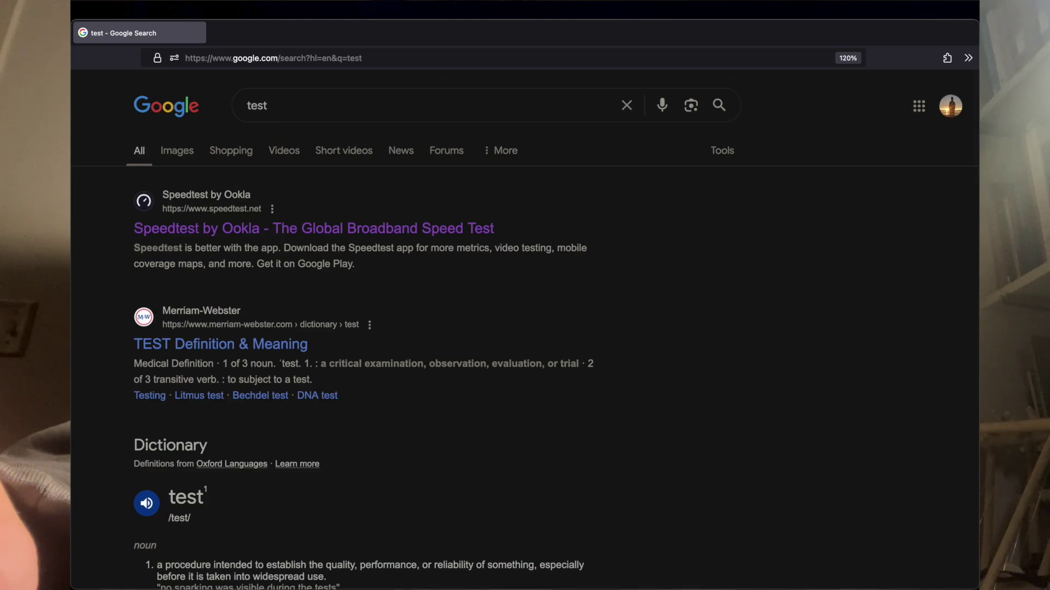
{"action": "key", "text": "slash"}
Step: Search the page for 'test', step through the matches with n, and copy the match
{"action": "type", "text": "//"}
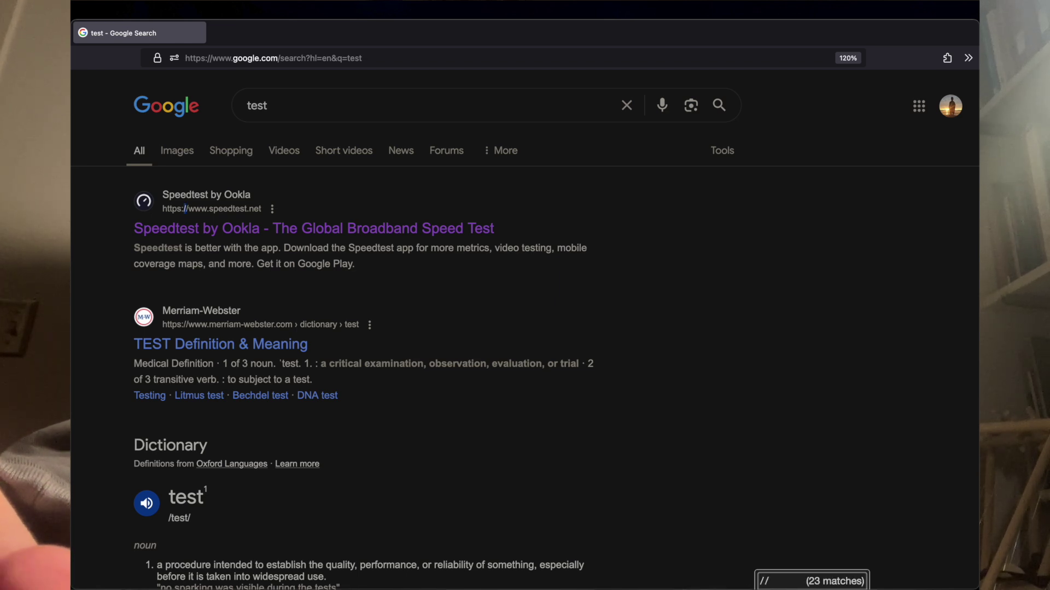
{"action": "key", "text": "Escape"}
{"action": "key", "text": "slash"}
{"action": "type", "text": "test"}
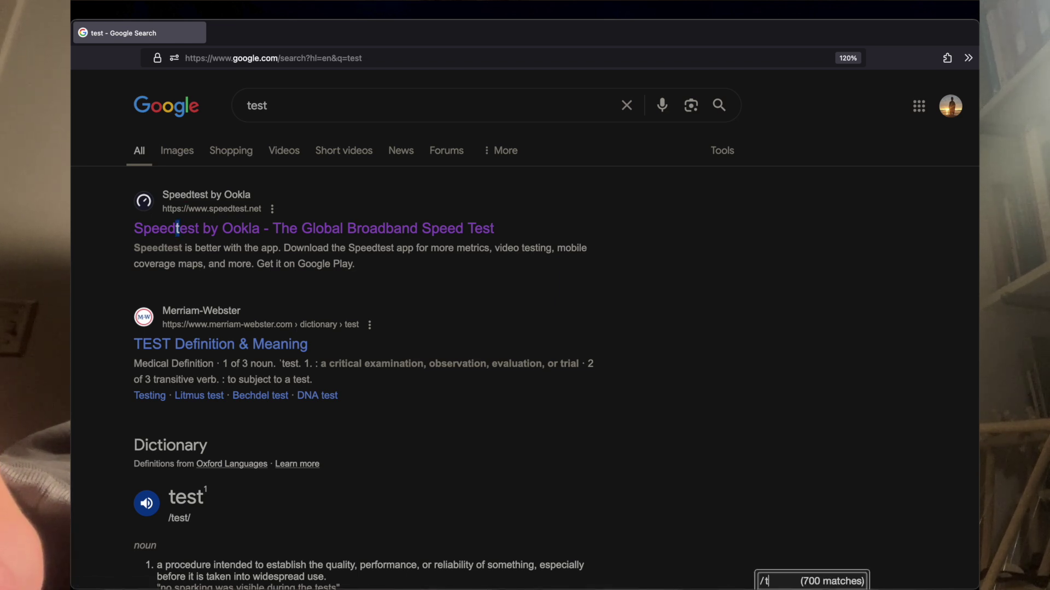
{"action": "key", "text": "Return"}
{"action": "key", "text": "n"}
{"action": "key", "text": "n"}
{"action": "key", "text": "n"}
{"action": "key", "text": "n"}
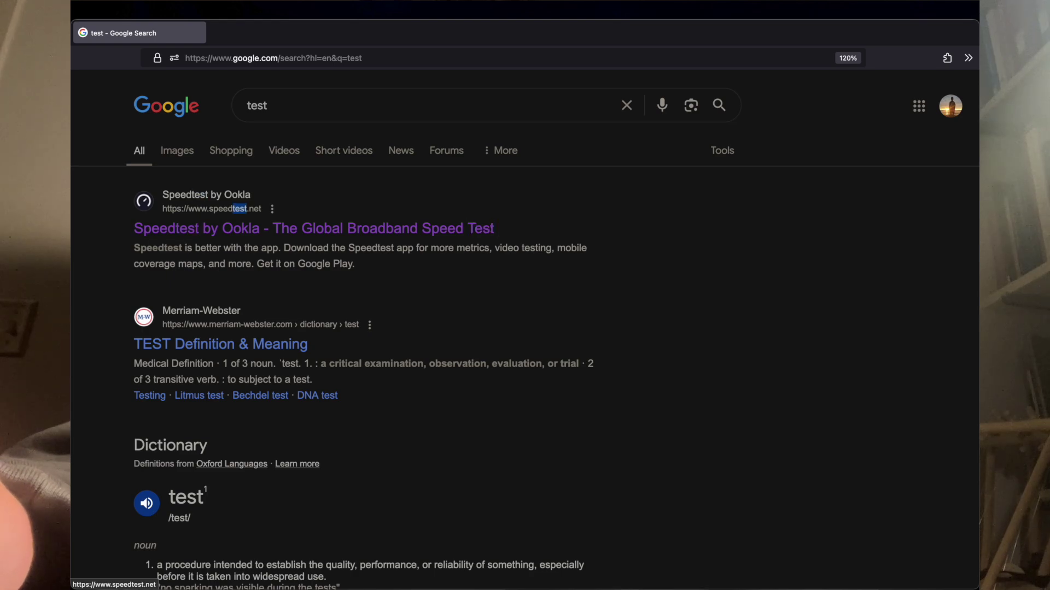
{"action": "key", "text": "n"}
{"action": "key", "text": "n"}
{"action": "key", "text": "n"}
{"action": "key", "text": "y"}
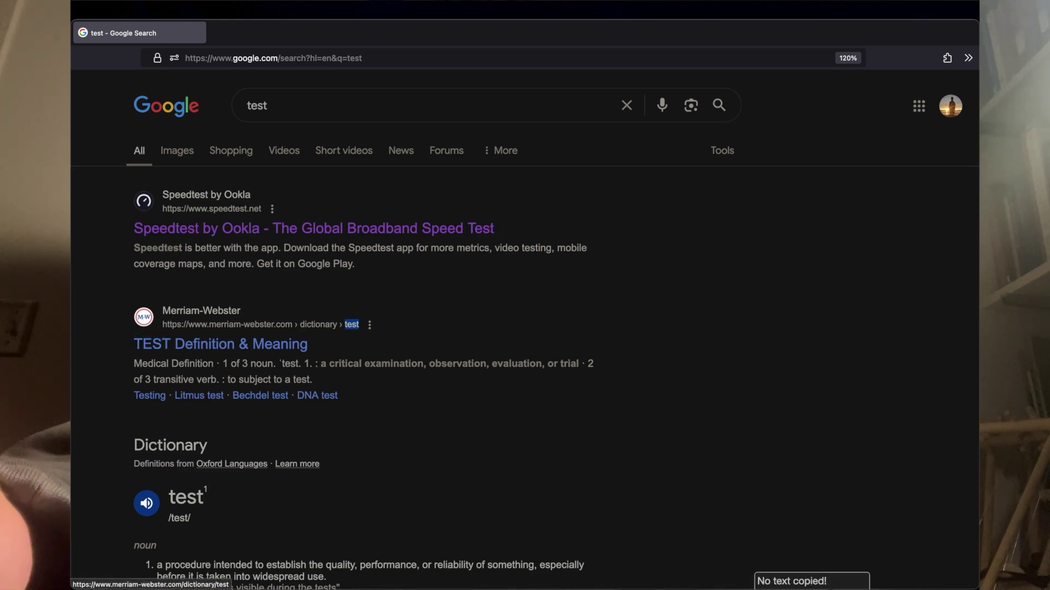
Step: Scroll through the results and open the Speedtest result via f-hints
{"action": "scroll", "coordinate": [525, 328], "scroll_direction": "down", "scroll_amount": 15}
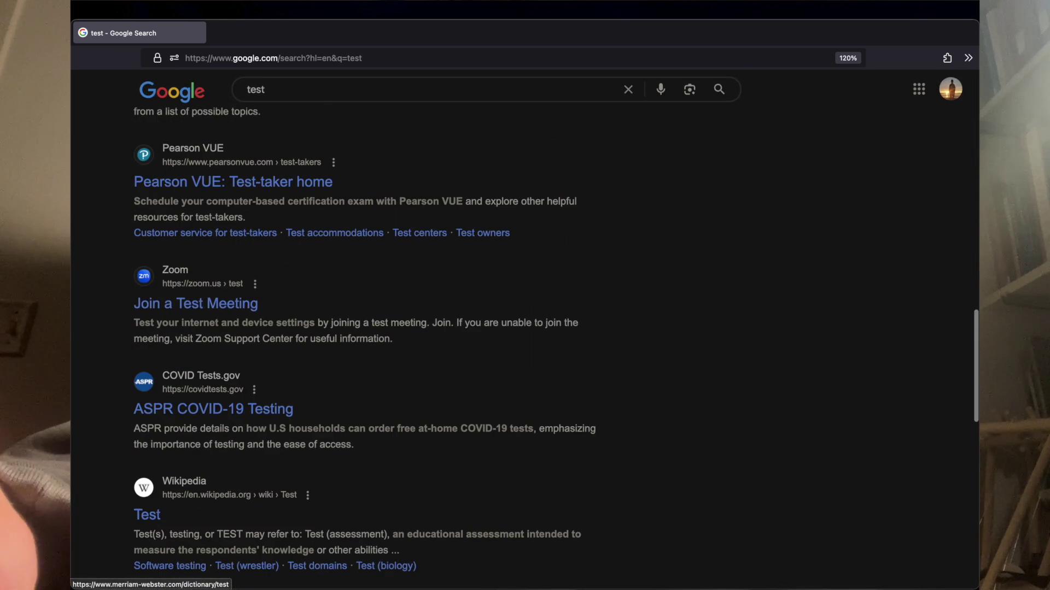
{"action": "scroll", "coordinate": [525, 328], "scroll_direction": "down", "scroll_amount": 10}
{"action": "scroll", "coordinate": [525, 328], "scroll_direction": "up", "scroll_amount": 10}
{"action": "scroll", "coordinate": [525, 329], "scroll_direction": "down", "scroll_amount": 10}
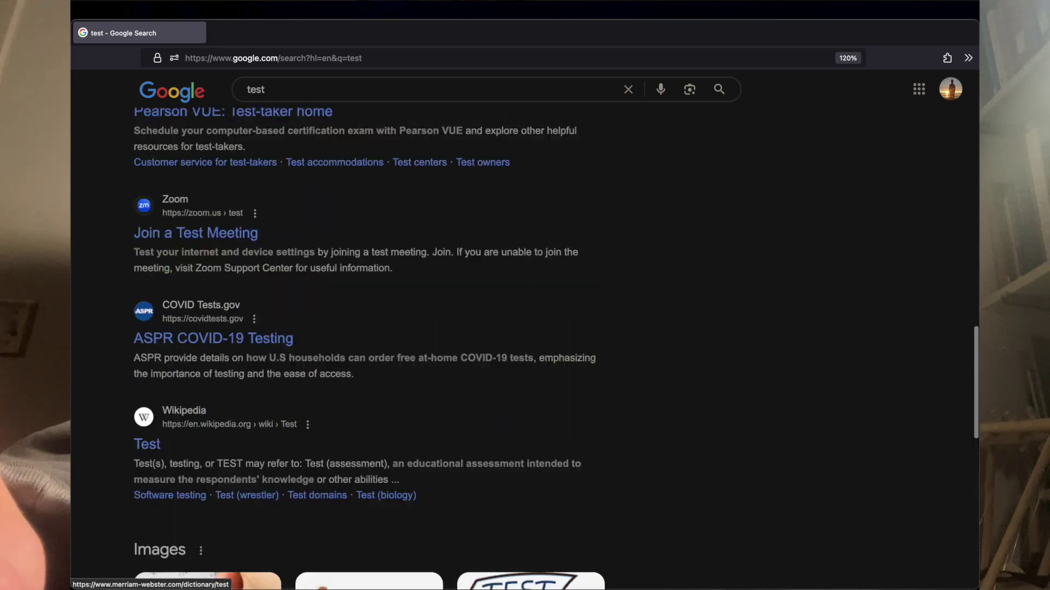
{"action": "scroll", "coordinate": [525, 329], "scroll_direction": "up", "scroll_amount": 10}
{"action": "scroll", "coordinate": [525, 328], "scroll_direction": "down", "scroll_amount": 6}
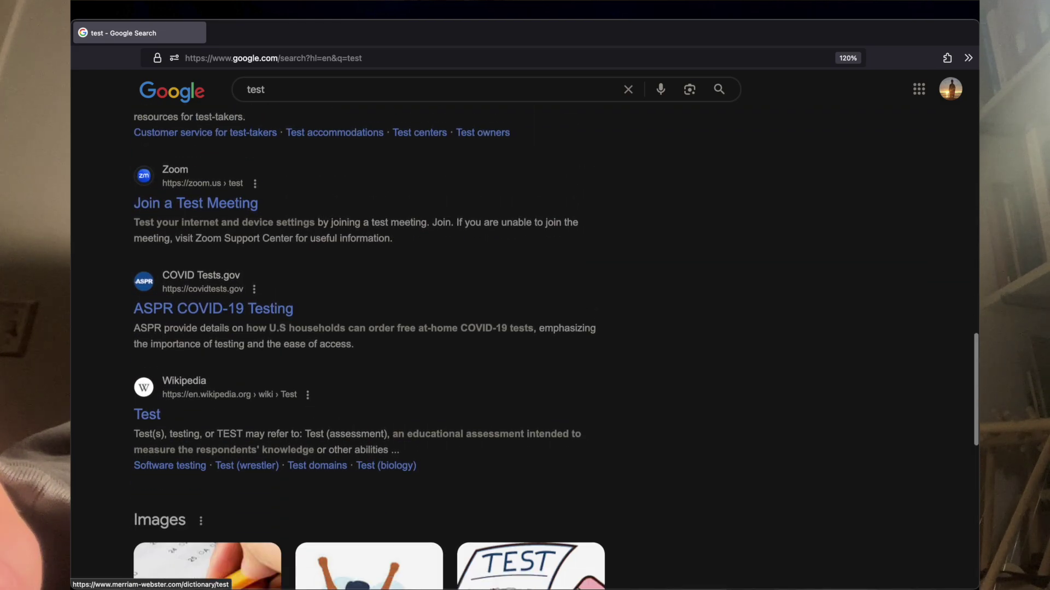
{"action": "scroll", "coordinate": [525, 329], "scroll_direction": "down", "scroll_amount": 8}
{"action": "scroll", "coordinate": [525, 328], "scroll_direction": "up", "scroll_amount": 15}
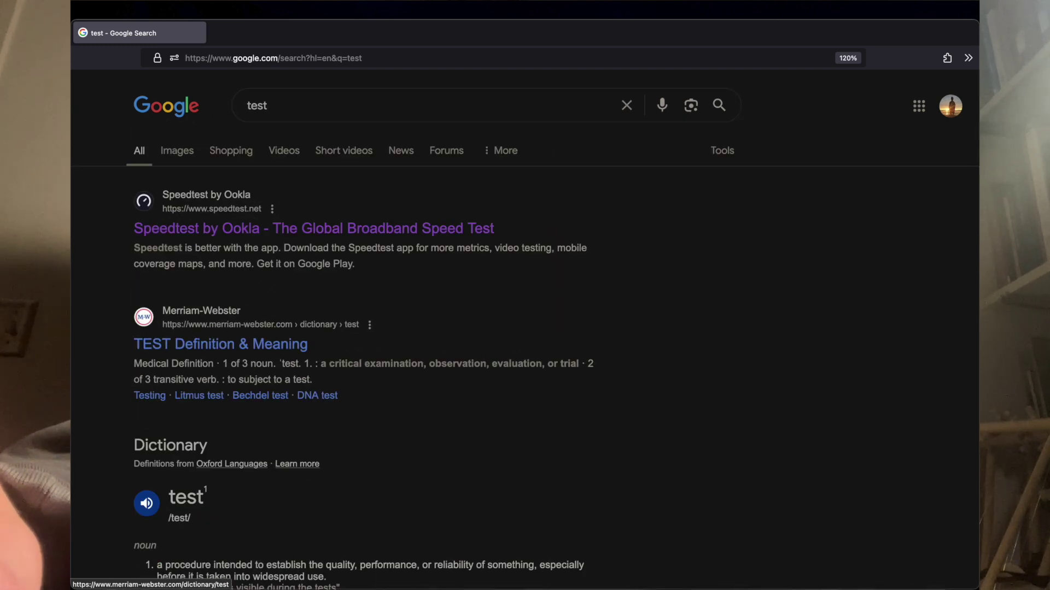
{"action": "key", "text": "f"}
{"action": "key", "text": "s"}
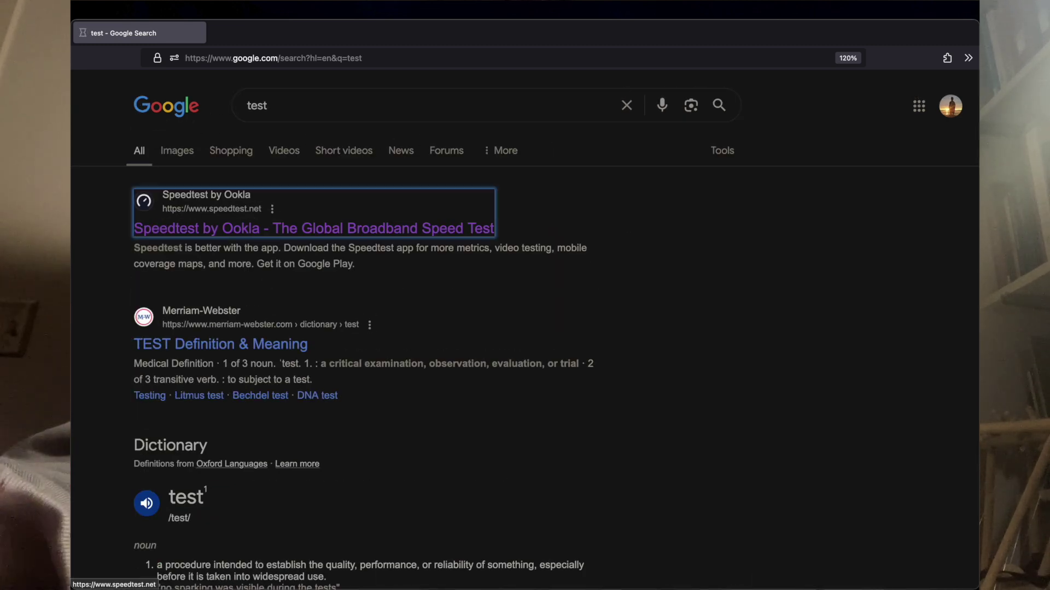
Step: Go back and forth between speedtest.net and the Google results with H and L, ending on Google
{"action": "key", "text": "shift+h"}
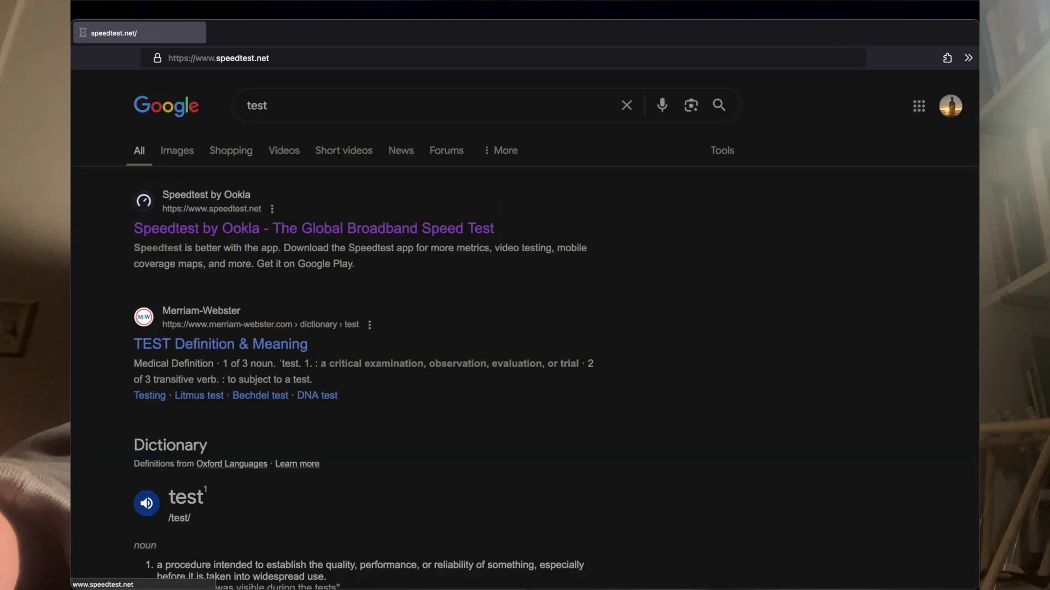
{"action": "key", "text": "shift+l"}
{"action": "key", "text": "shift+h"}
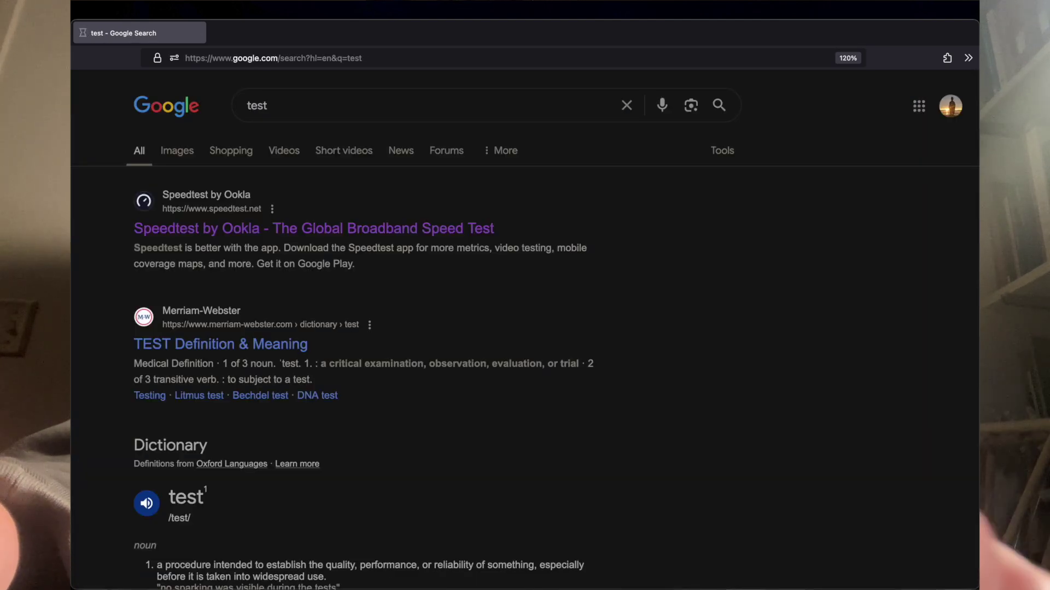
{"action": "key", "text": "shift+l"}
{"action": "key", "text": "shift+h"}
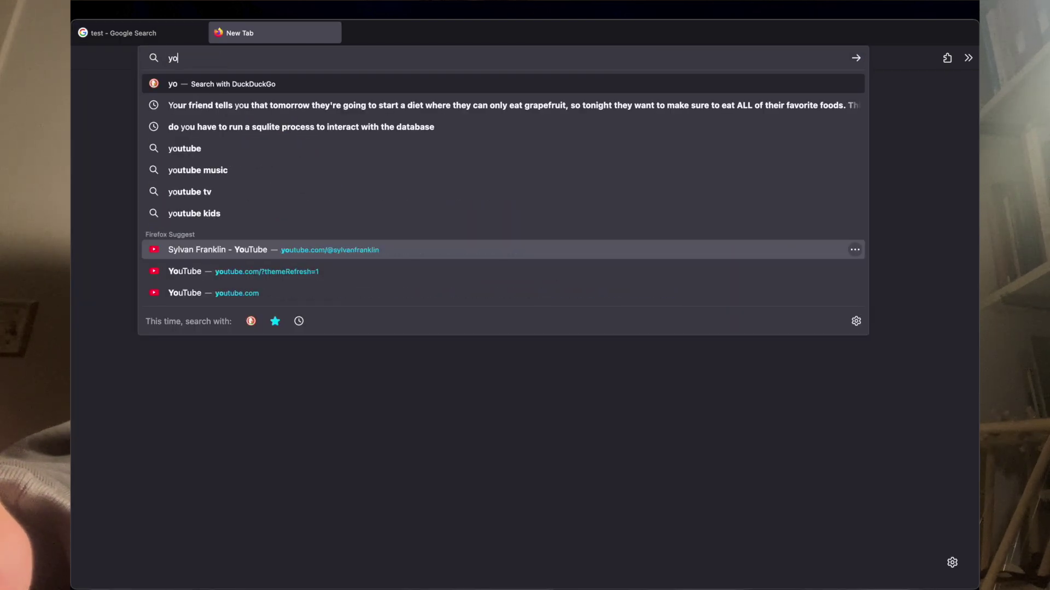
Step: Close the spare tab, scroll down with d, view and dismiss Vimium help, then copy the page URL
{"action": "key", "text": "ctrl+w"}
{"action": "key", "text": "d"}
{"action": "key", "text": "d"}
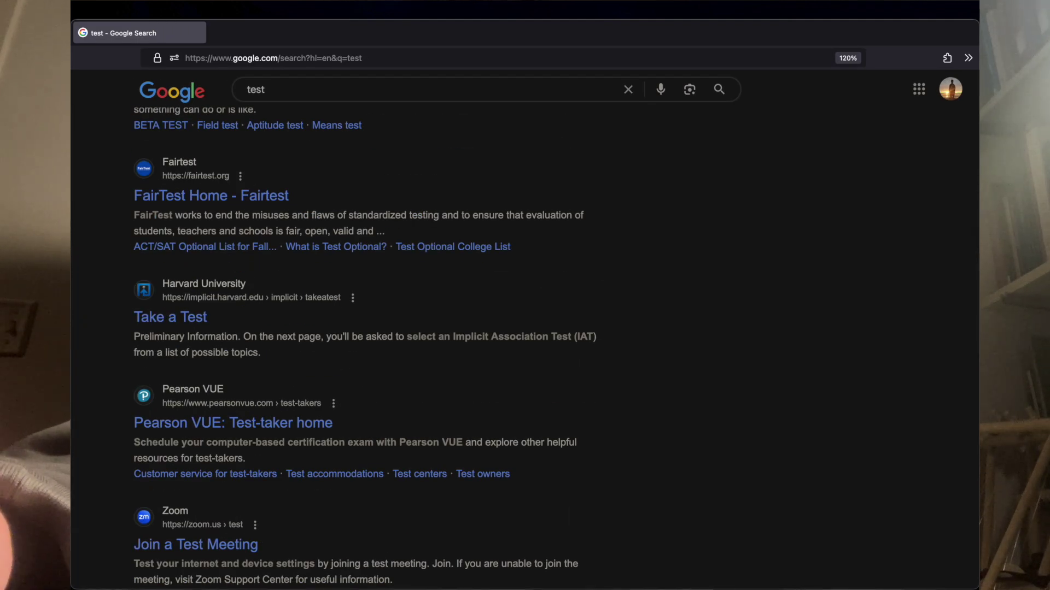
{"action": "key", "text": "shift+slash"}
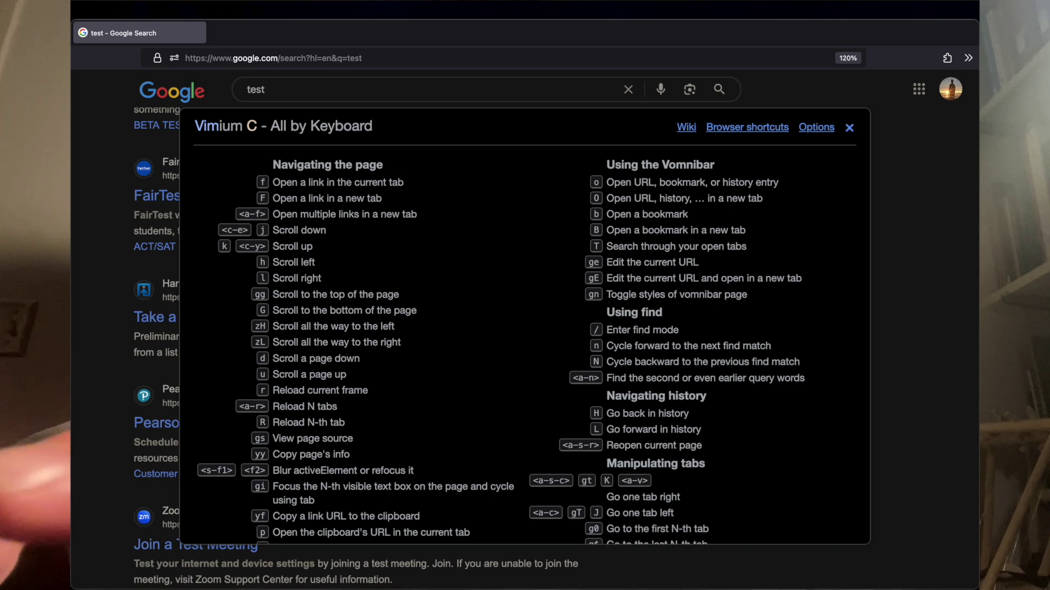
{"action": "key", "text": "Escape"}
{"action": "key", "text": "y"}
{"action": "key", "text": "y"}
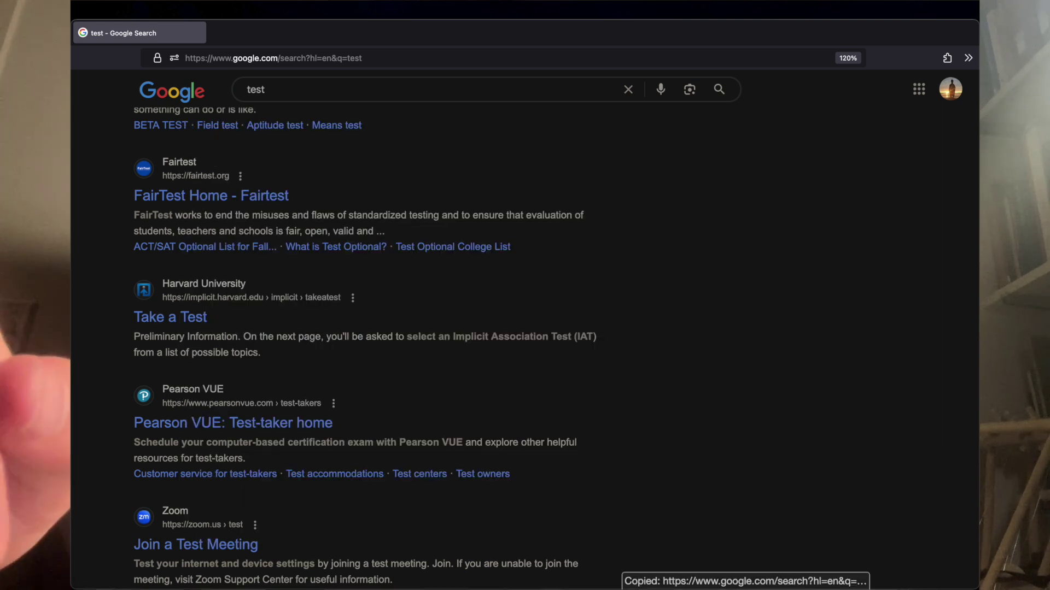
{"action": "key", "text": "alt+space"}
{"action": "key", "text": "super+v"}
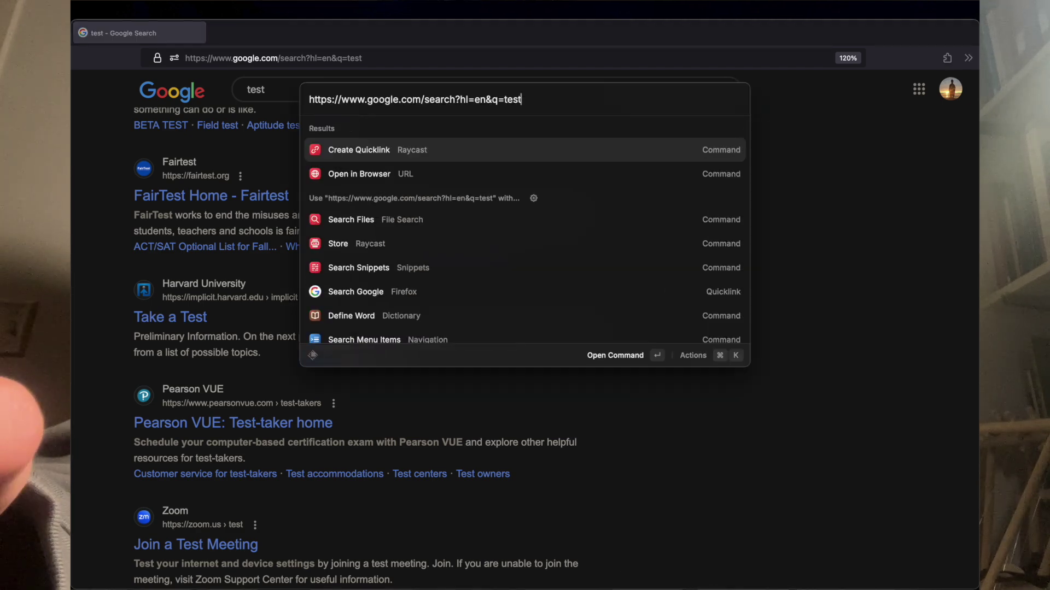
{"action": "key", "text": "Escape"}
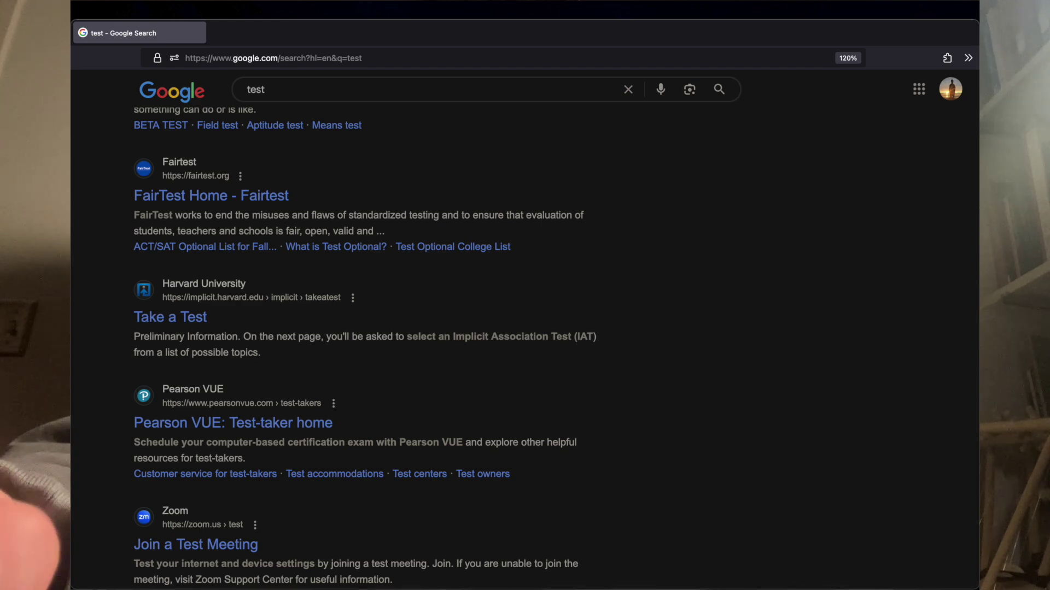
{"action": "key", "text": "ctrl+shift+t"}
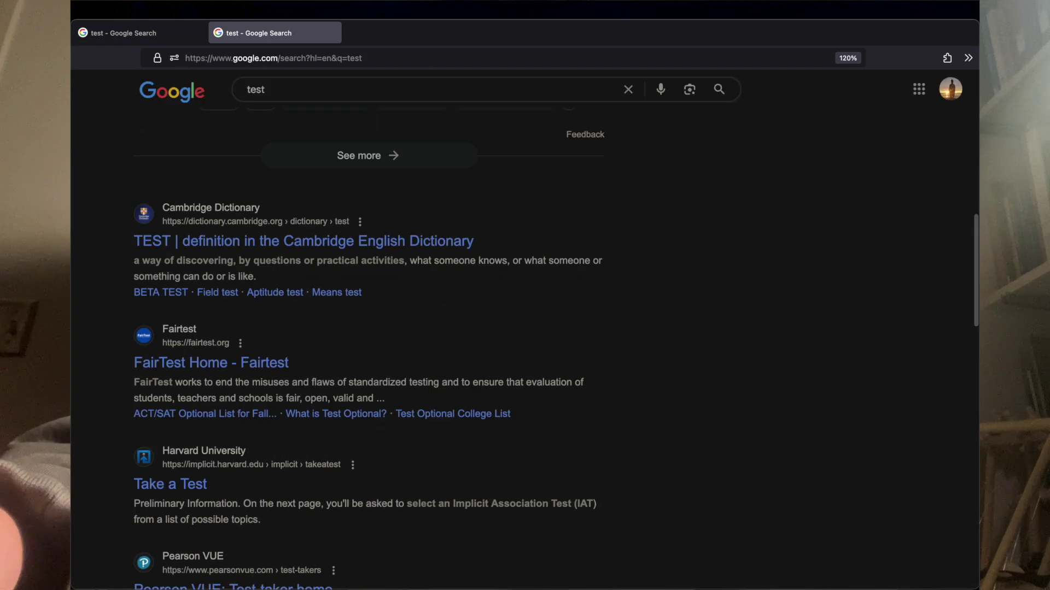
Step: Close the duplicate tab, bring it back, close the extras, and show the Vimium C shortcut reference
{"action": "key", "text": "ctrl+w"}
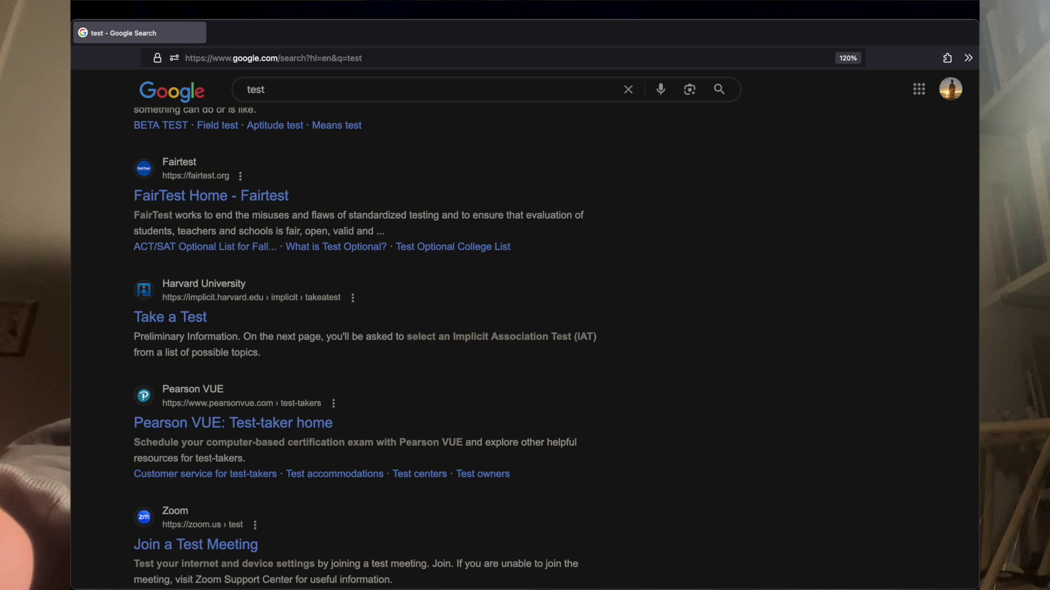
{"action": "key", "text": "ctrl+shift+t"}
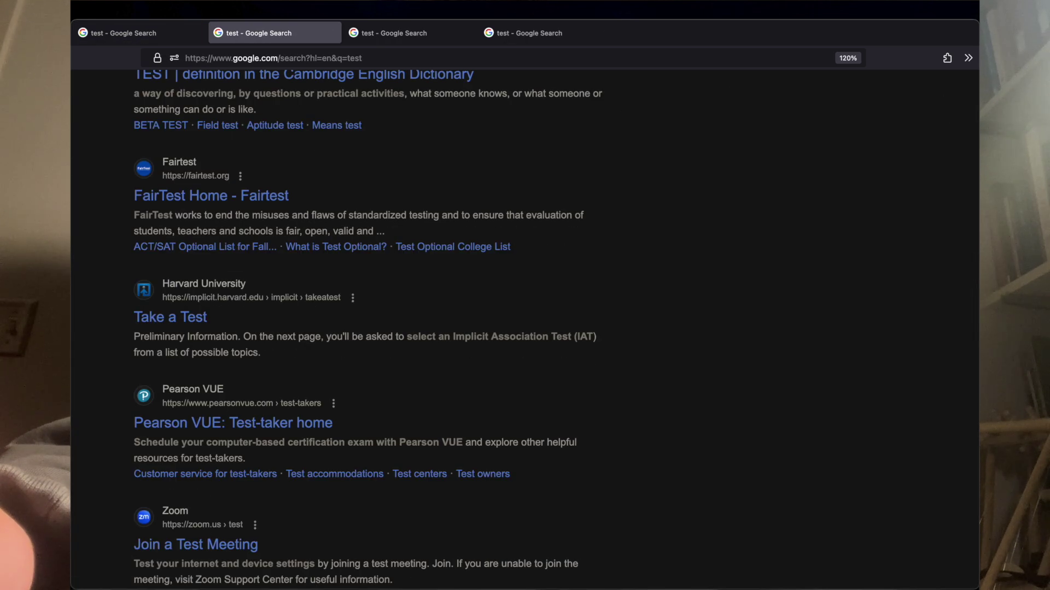
{"action": "key", "text": "ctrl+shift+Tab"}
{"action": "key", "text": "ctrl+w"}
{"action": "key", "text": "question"}
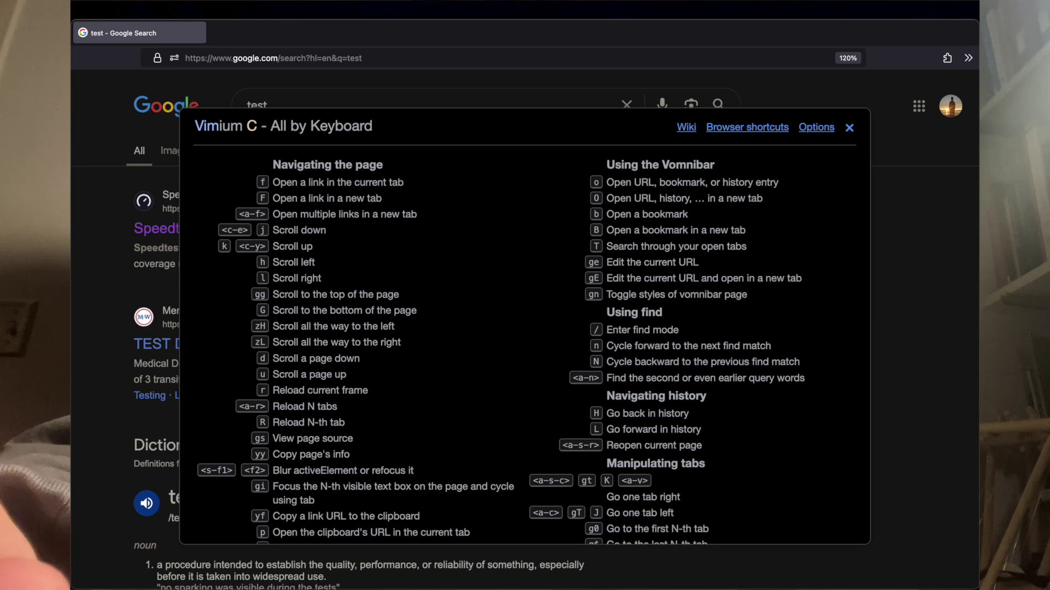
Step: Close the shortcut reference, try the Vomnibar with 'bri', then cancel it
{"action": "key", "text": "Escape"}
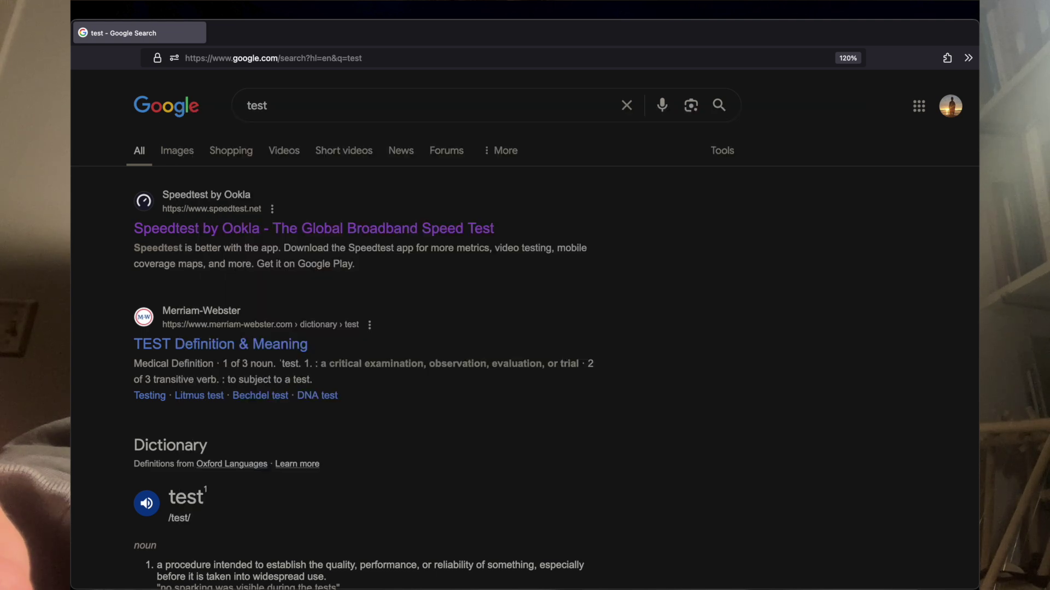
{"action": "key", "text": "o"}
{"action": "type", "text": "br"}
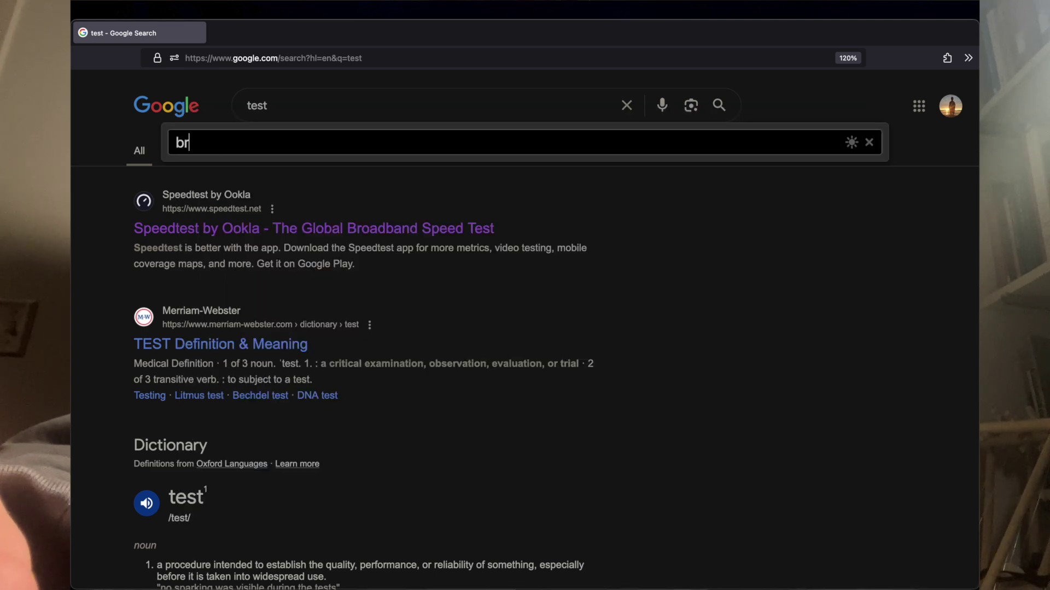
{"action": "type", "text": "i"}
{"action": "key", "text": "Escape"}
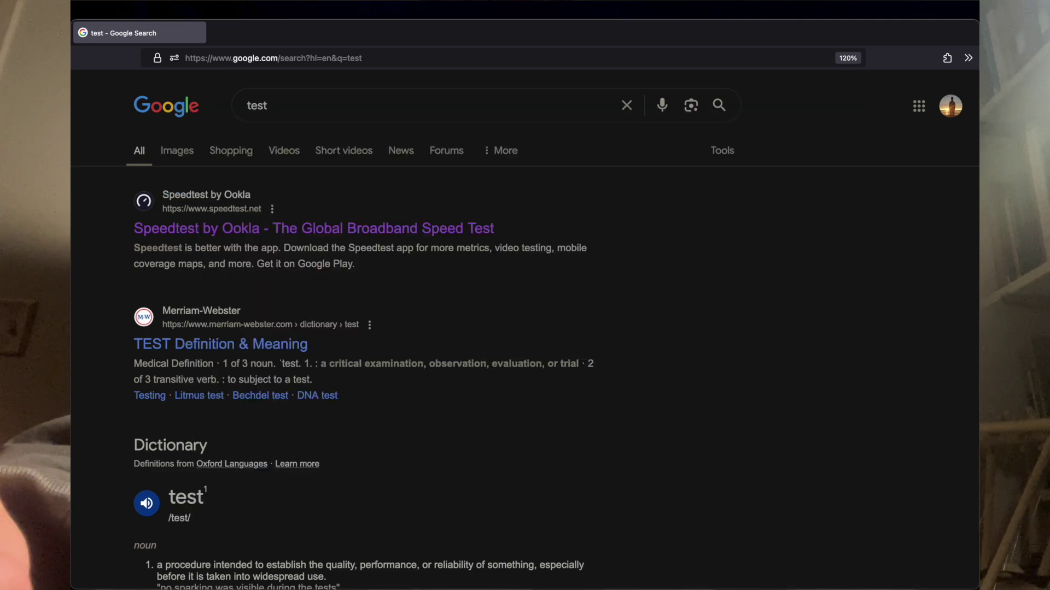
Step: Open the typst/packages bookmark by searching 'git', scroll its README down, then jump back to the top
{"action": "type", "text": "bgit"}
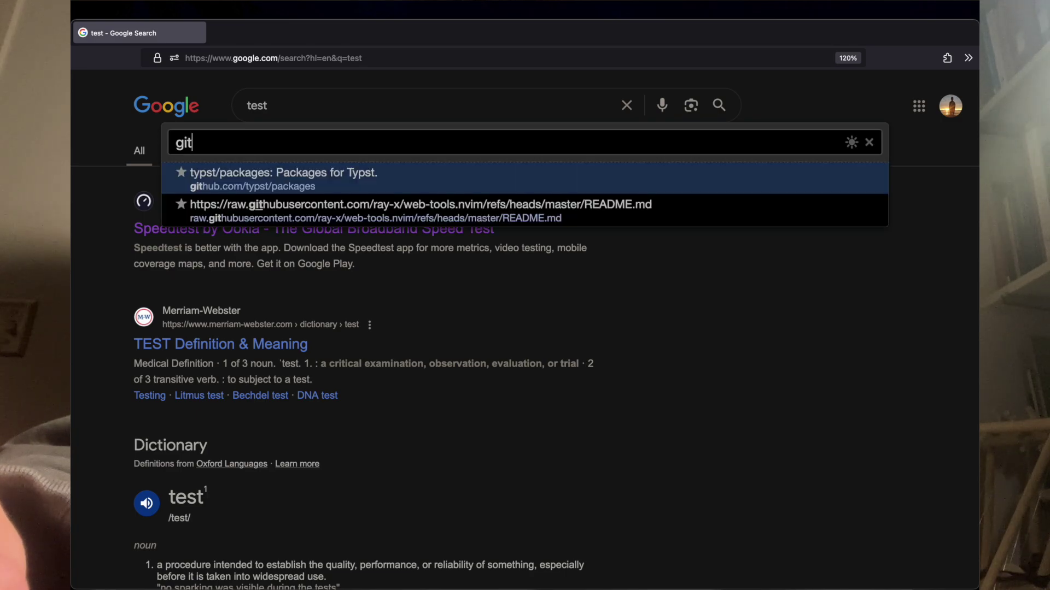
{"action": "key", "text": "Return"}
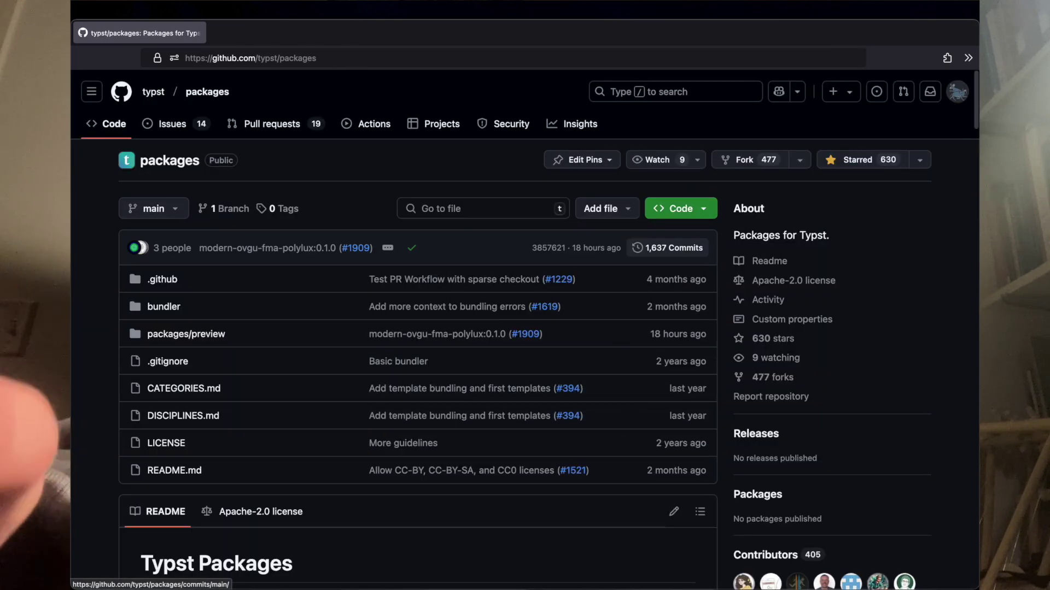
{"action": "key", "text": "d"}
{"action": "key", "text": "d"}
{"action": "key", "text": "d"}
{"action": "key", "text": "d"}
{"action": "key", "text": "g"}
{"action": "key", "text": "g"}
{"action": "key", "text": "shift+h"}
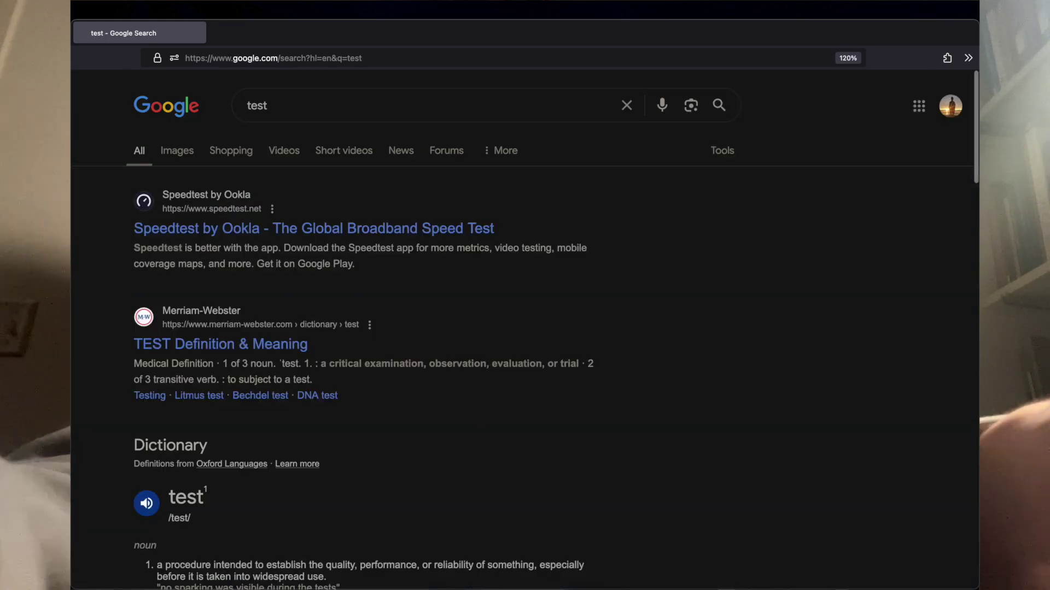
{"action": "key", "text": "d"}
{"action": "key", "text": "u"}
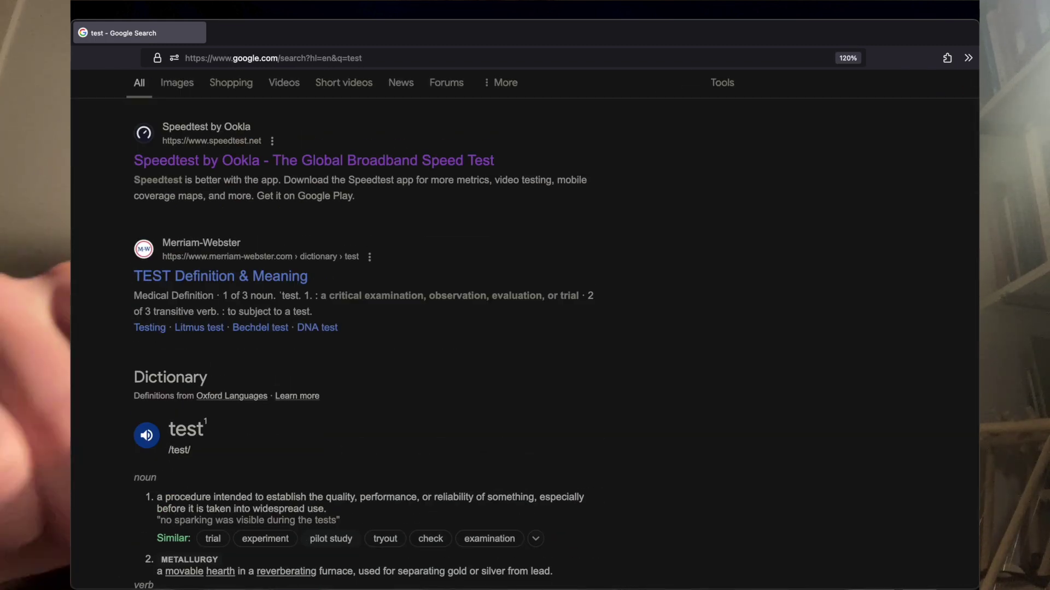